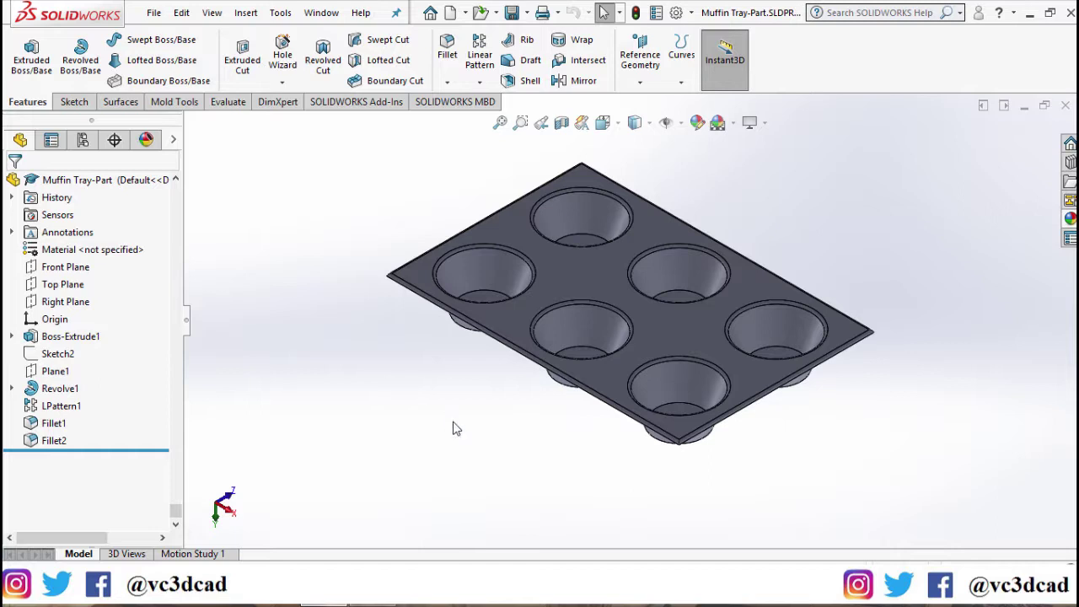
- Enable the Mold Tools tab in the CommandManager and display its tools
mouse_move(590, 441)
middle_mouse_down()
mouse_move(592, 308)
mouse_move(595, 432)
middle_mouse_up()
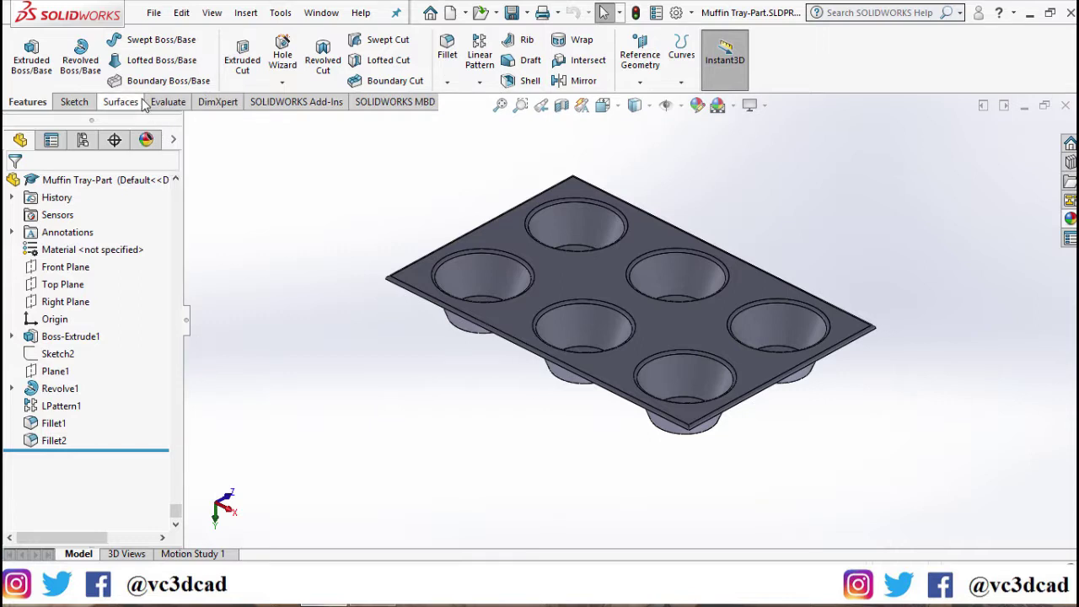
right_click(126, 102)
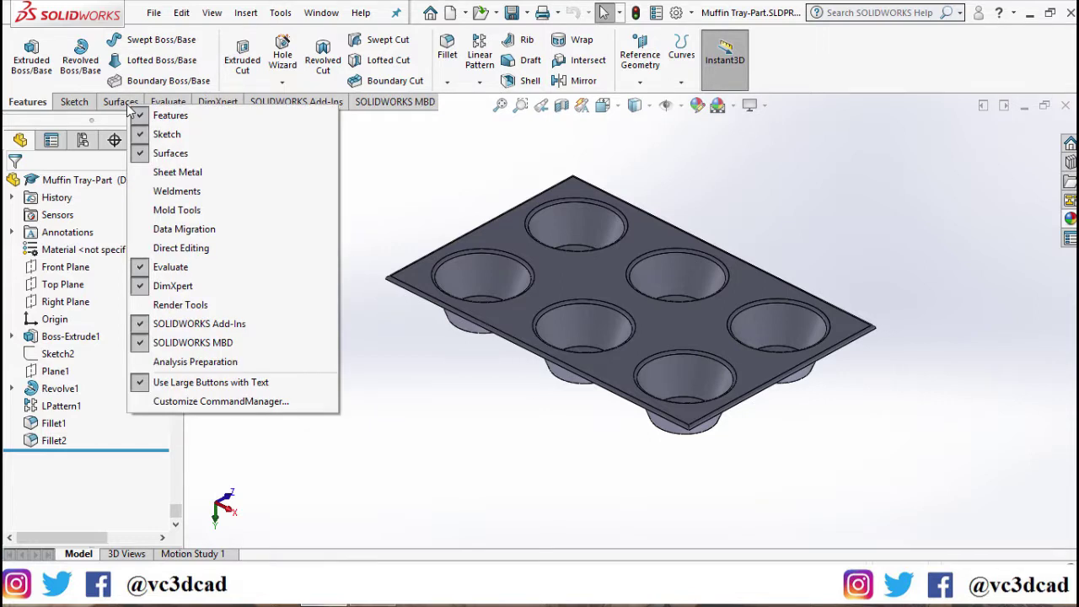
left_click(187, 214)
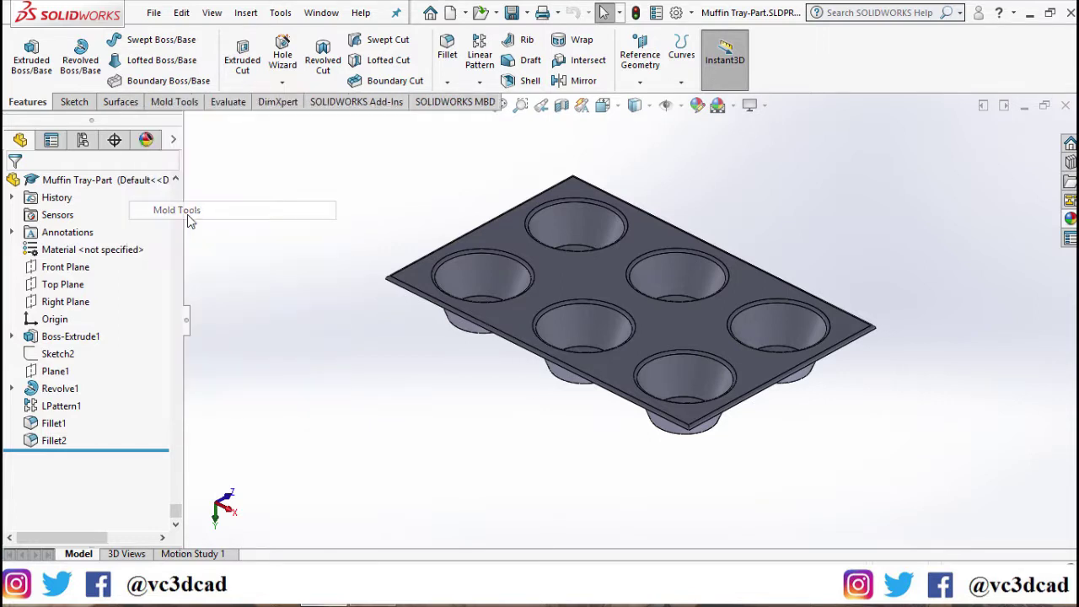
left_click(183, 102)
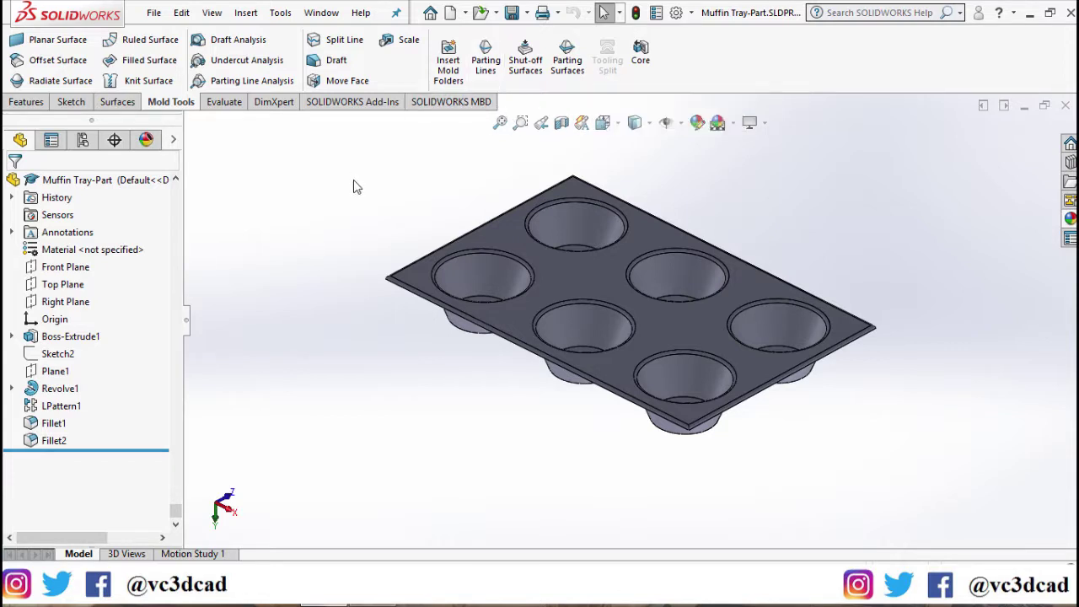
- Start a parting line using the tray's top face as pull direction and run draft analysis
left_click(487, 61)
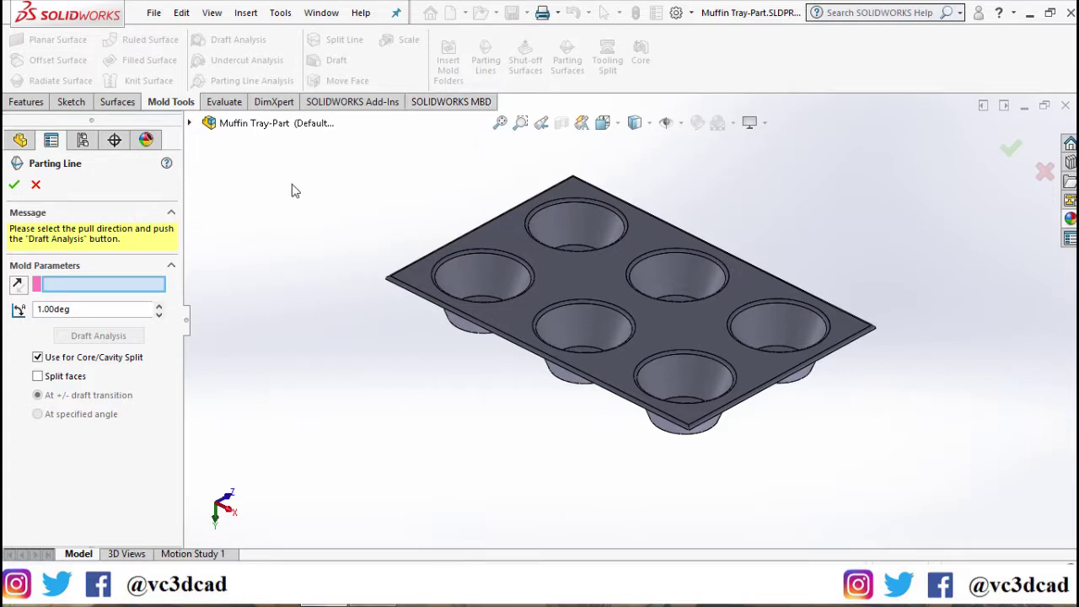
left_click(593, 288)
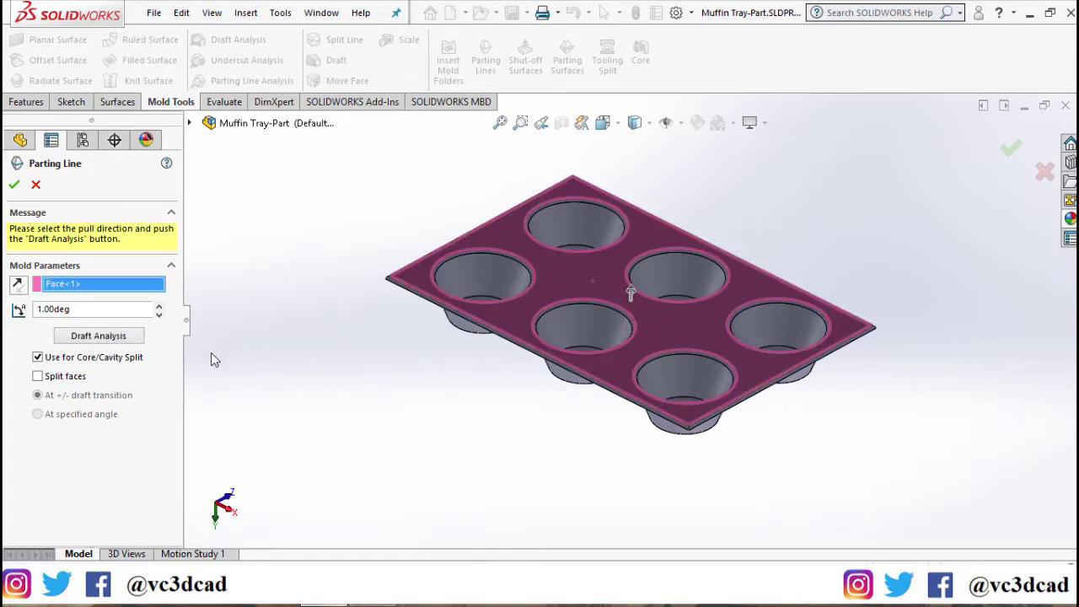
left_click(116, 340)
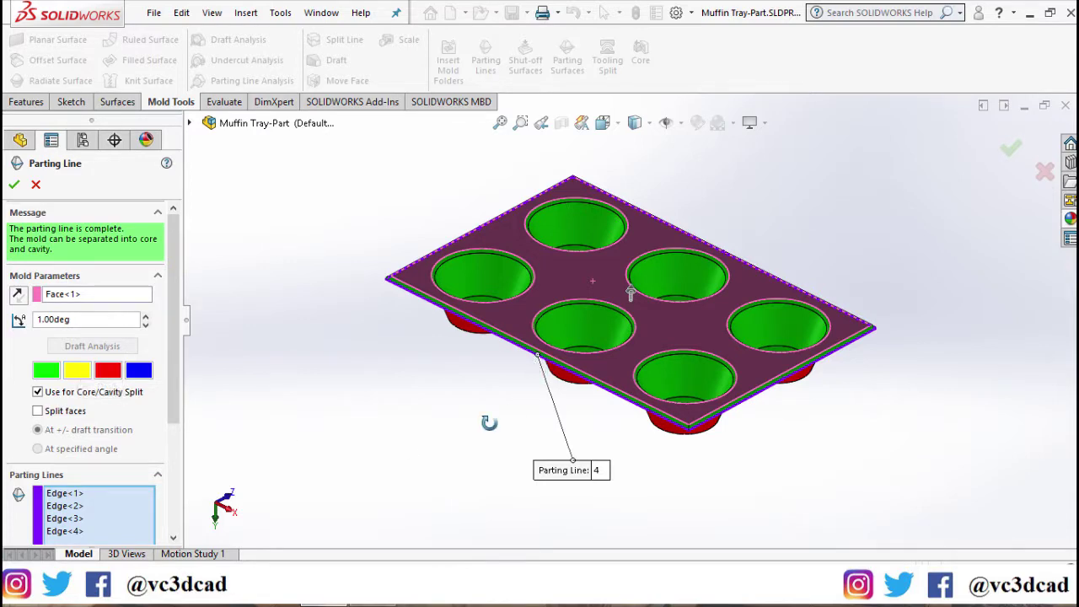
mouse_move(488, 424)
middle_mouse_down()
mouse_move(494, 243)
mouse_move(486, 419)
middle_mouse_up()
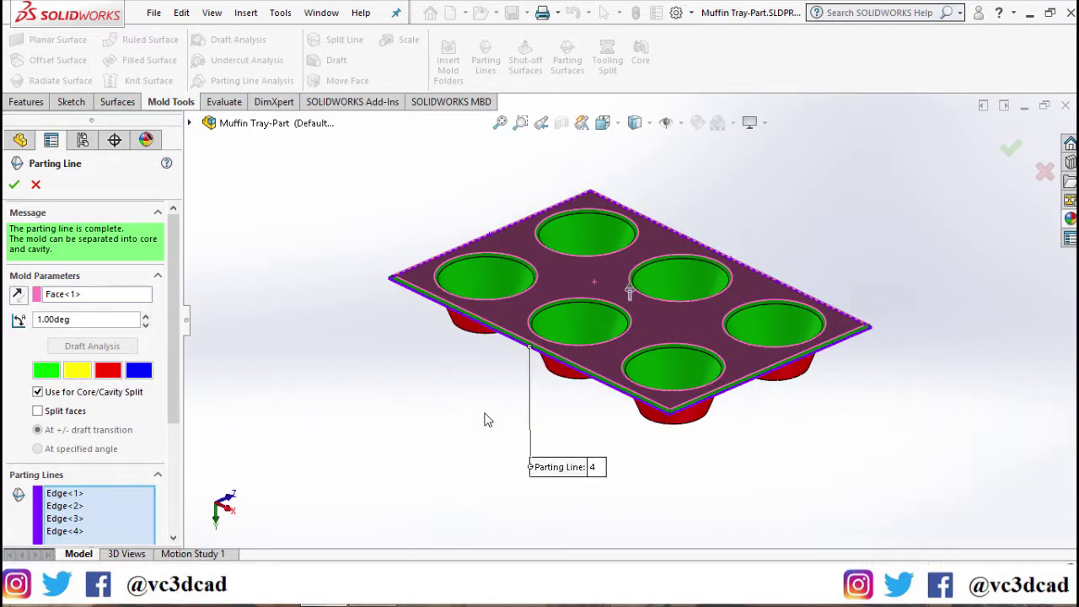
left_click(37, 391)
left_click(607, 124)
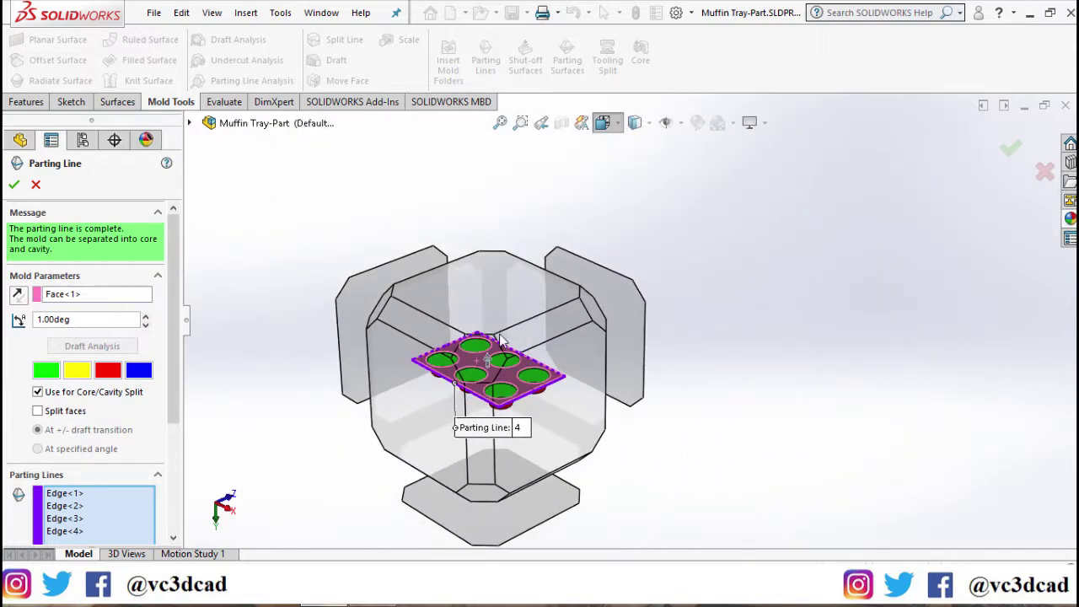
left_click(563, 258)
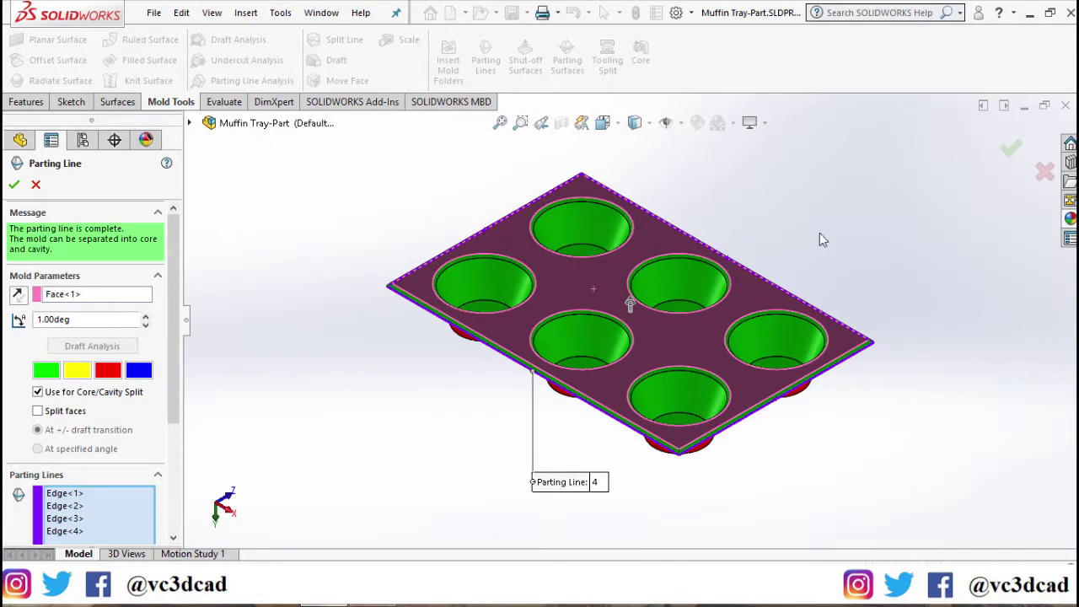
scroll(534, 346, "down", 2)
scroll(534, 345, "down", 2)
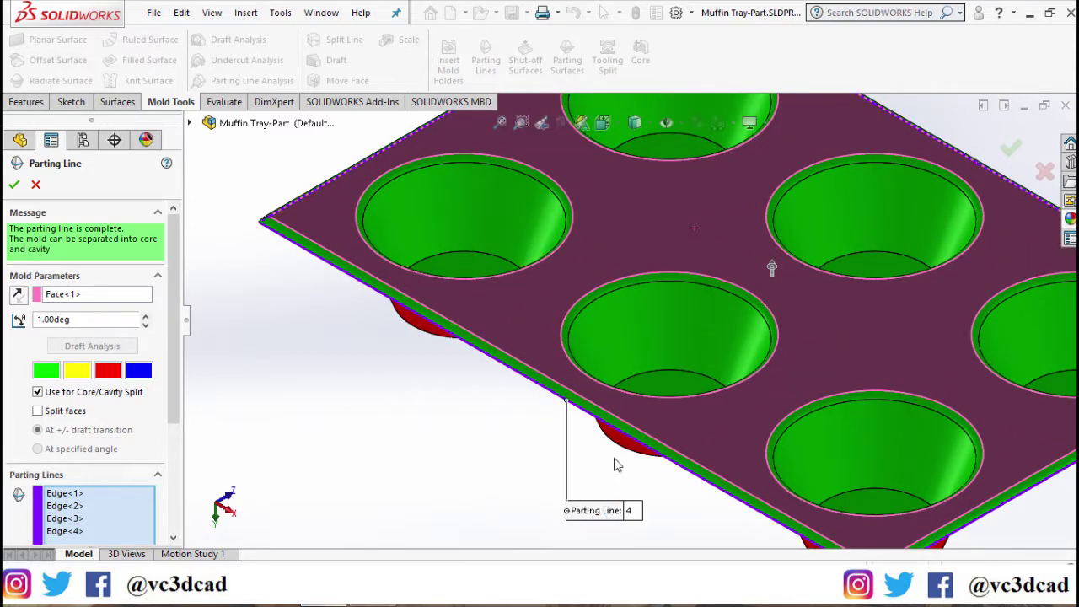
scroll(177, 419, "down", 4)
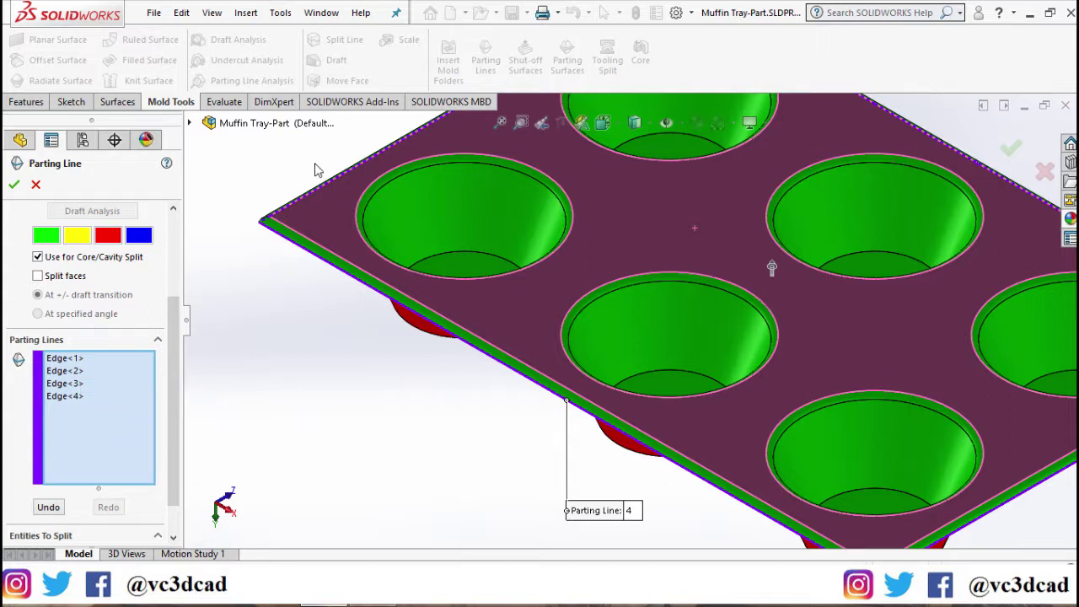
left_click_drag(178, 434, 177, 320)
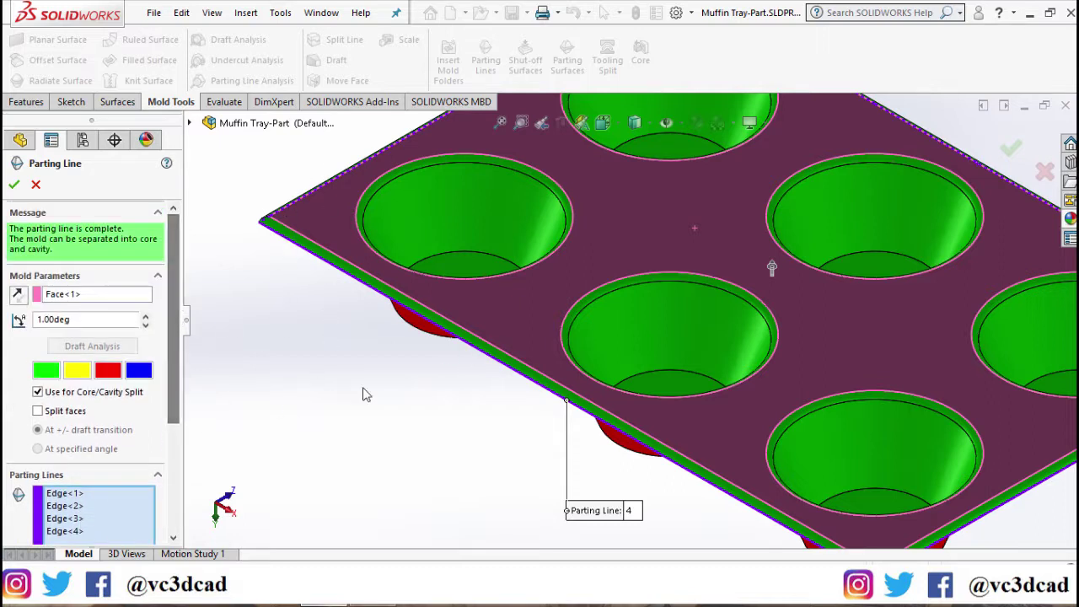
key("f")
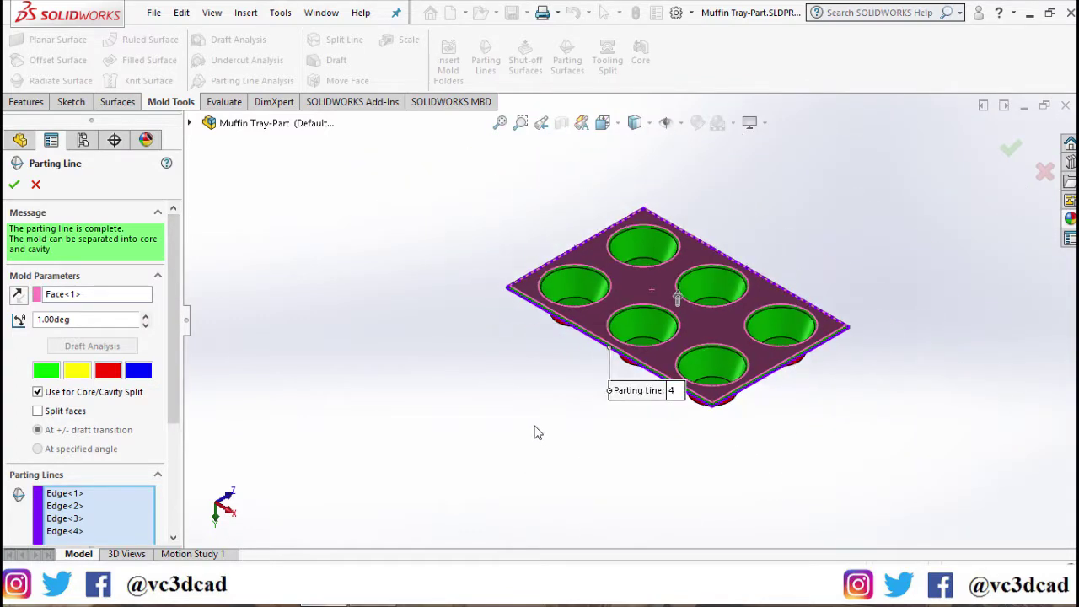
- Accept Parting Line1, then cancel Shut-off Surfaces since no shutoffs are required
left_click(13, 185)
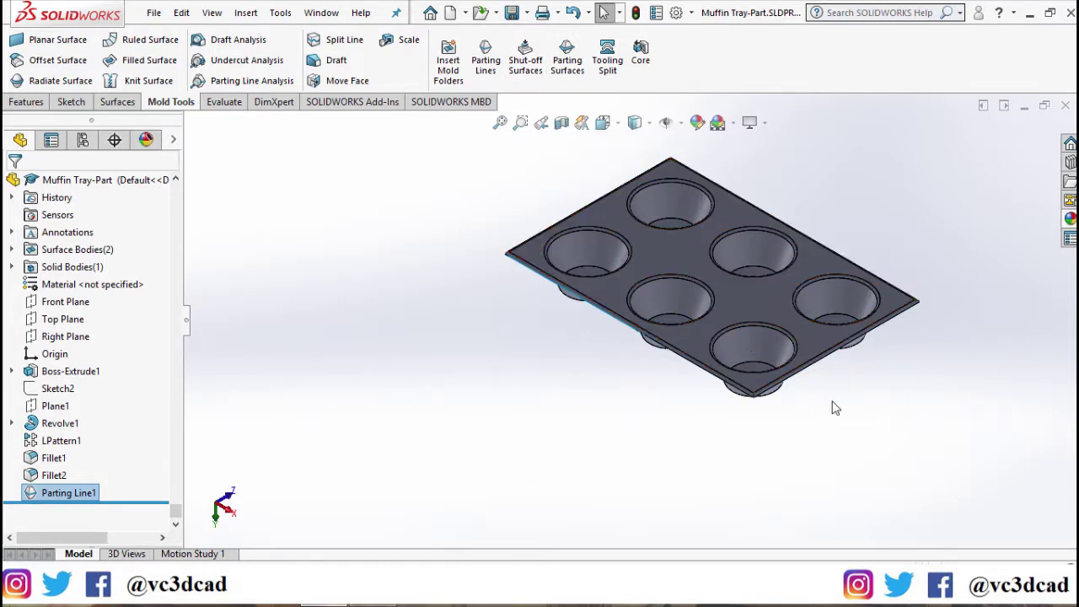
left_click(527, 61)
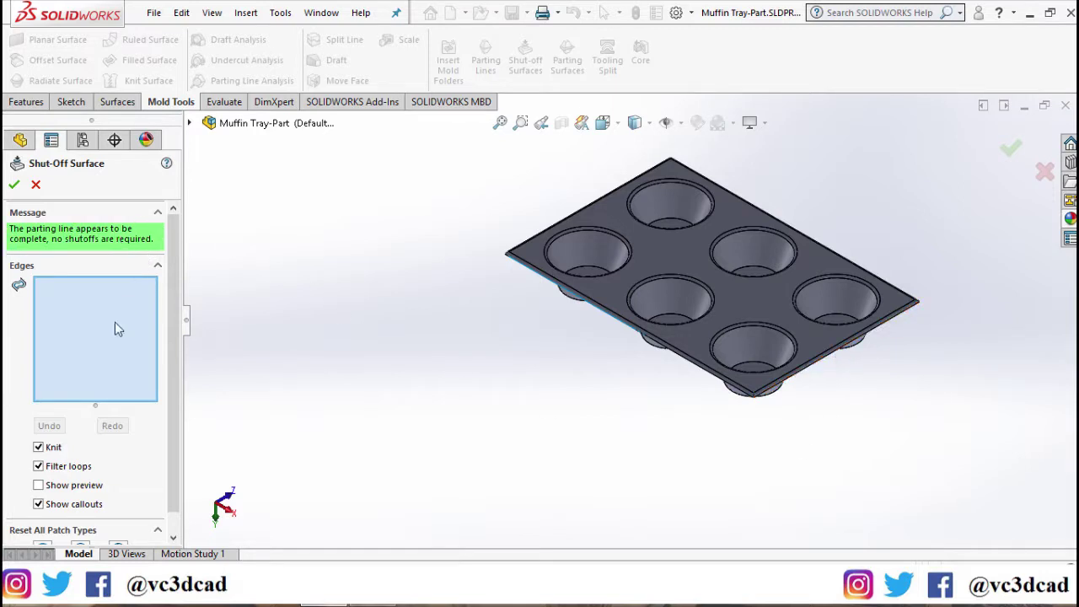
left_click(36, 184)
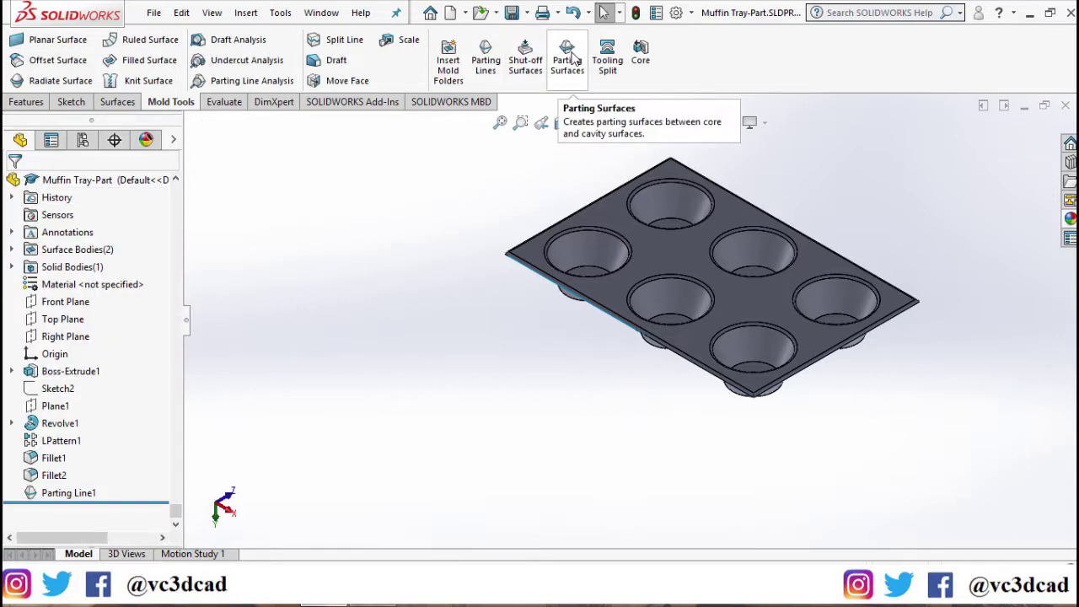
- Create a 2in smoothed parting surface perpendicular to pull around the tray rim
left_click(567, 58)
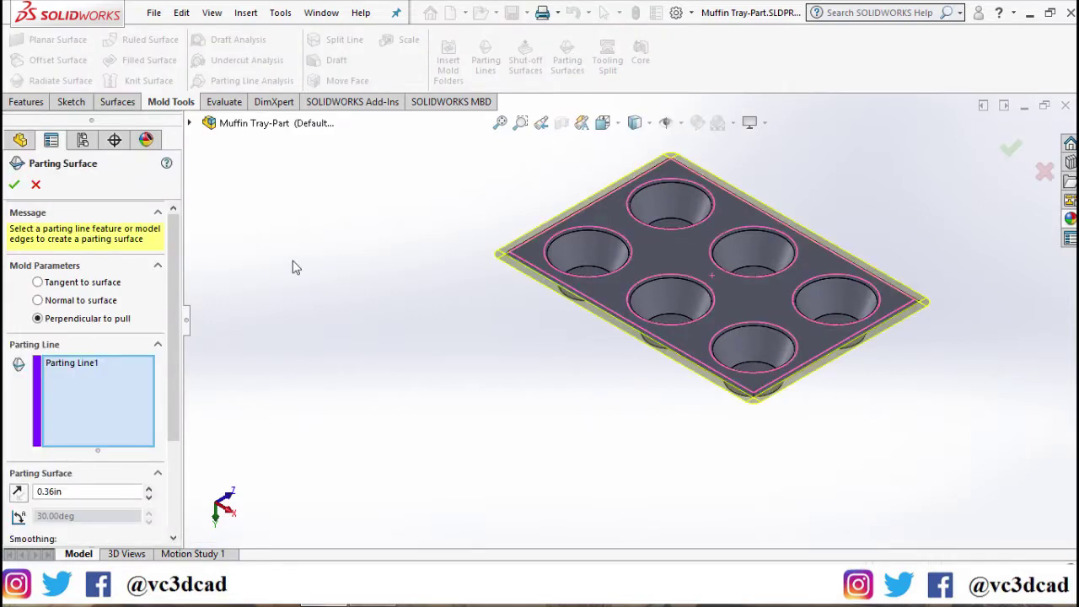
scroll(179, 262, "down", 1)
scroll(179, 270, "down", 1)
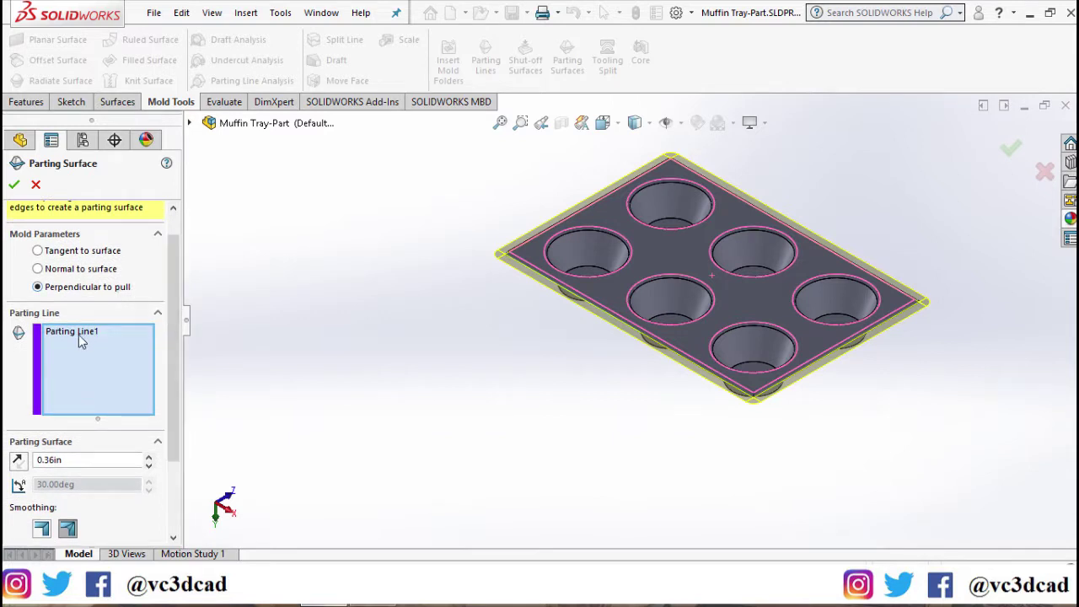
scroll(178, 290, "down", 1)
scroll(177, 291, "down", 1)
scroll(188, 277, "up", 3)
left_click_drag(69, 462, 17, 463)
type("2")
key("Return")
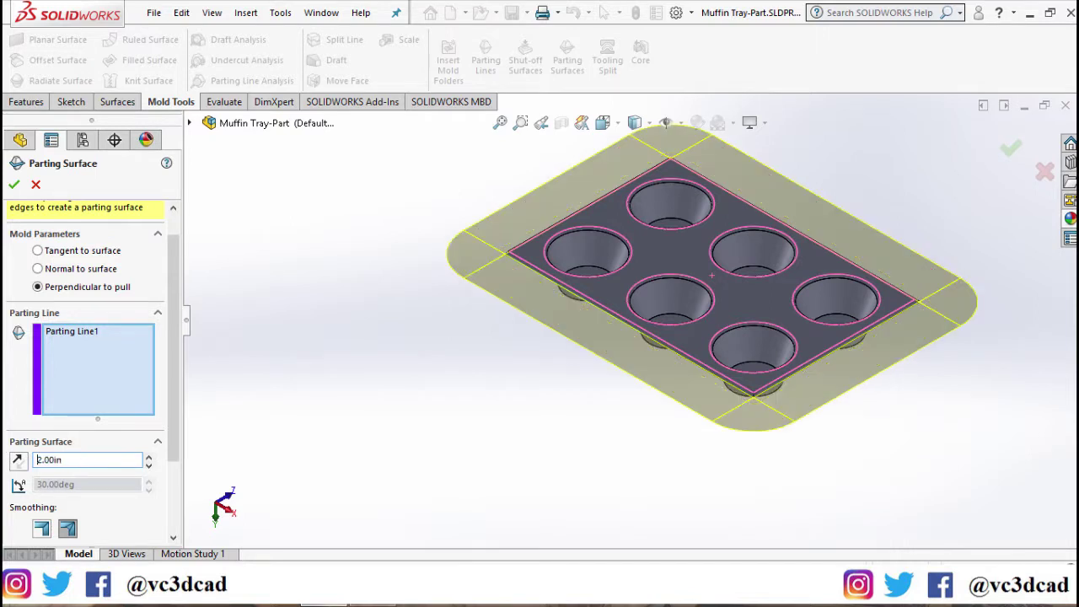
left_click(67, 529)
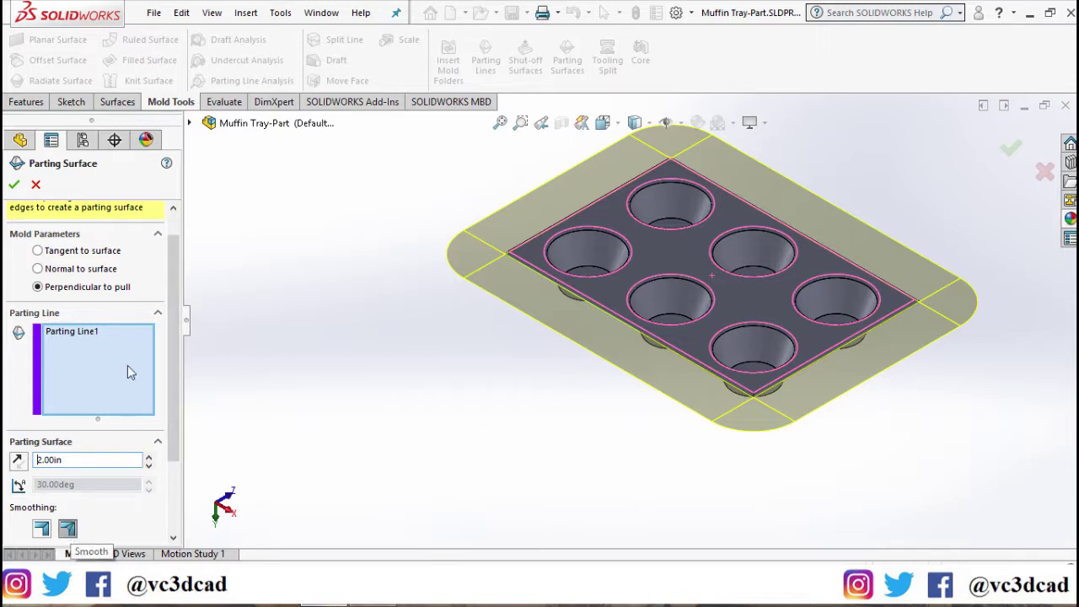
left_click(15, 185)
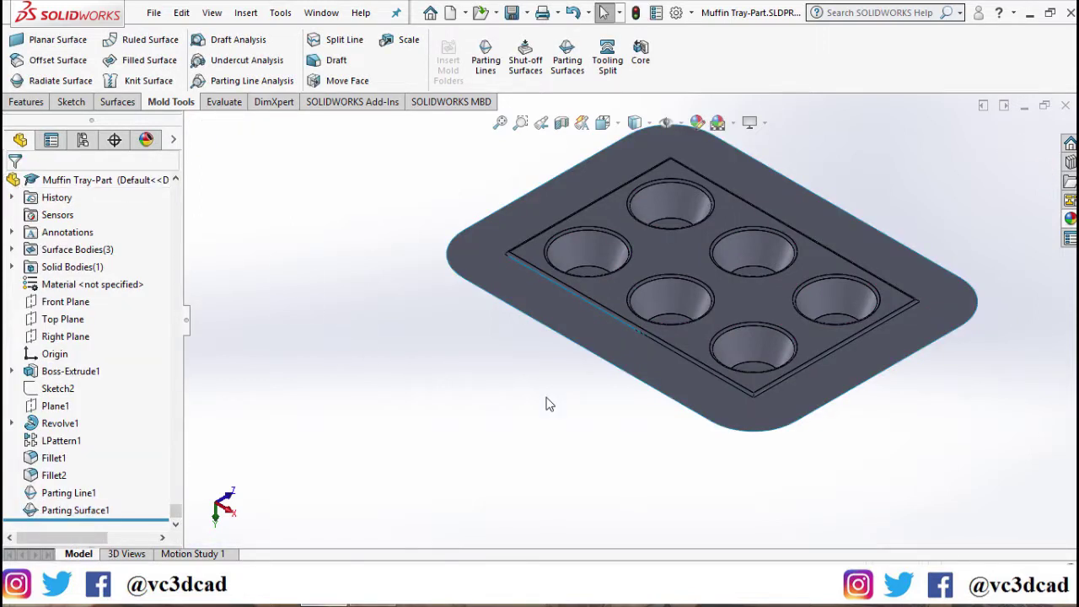
- Start Tooling Split with a sketch on the parting surface, viewed normal to it
scroll(547, 405, "up", 3)
scroll(733, 220, "down", 2)
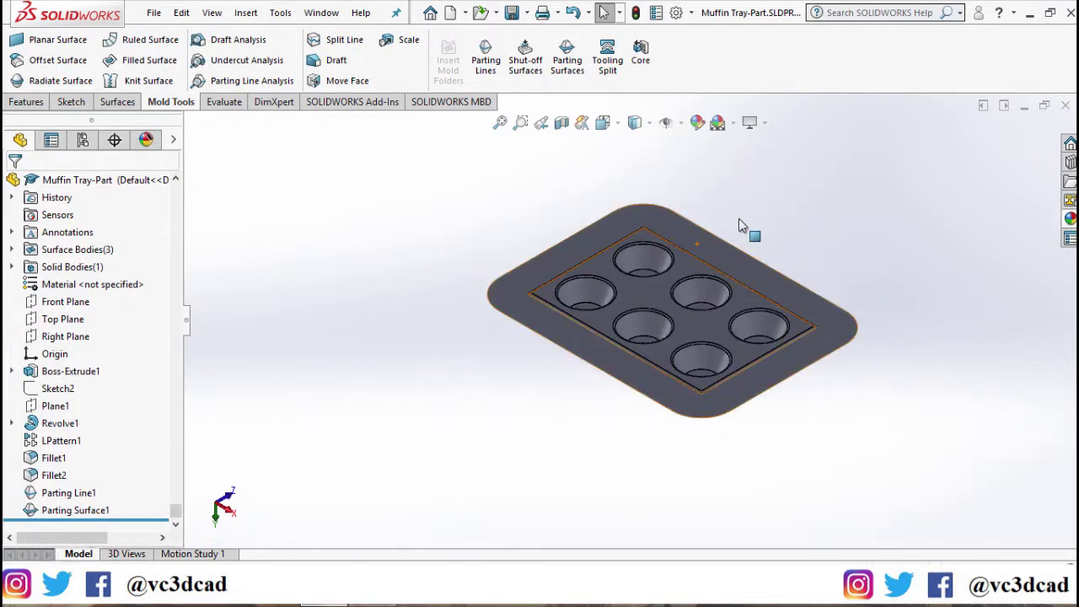
left_click(607, 67)
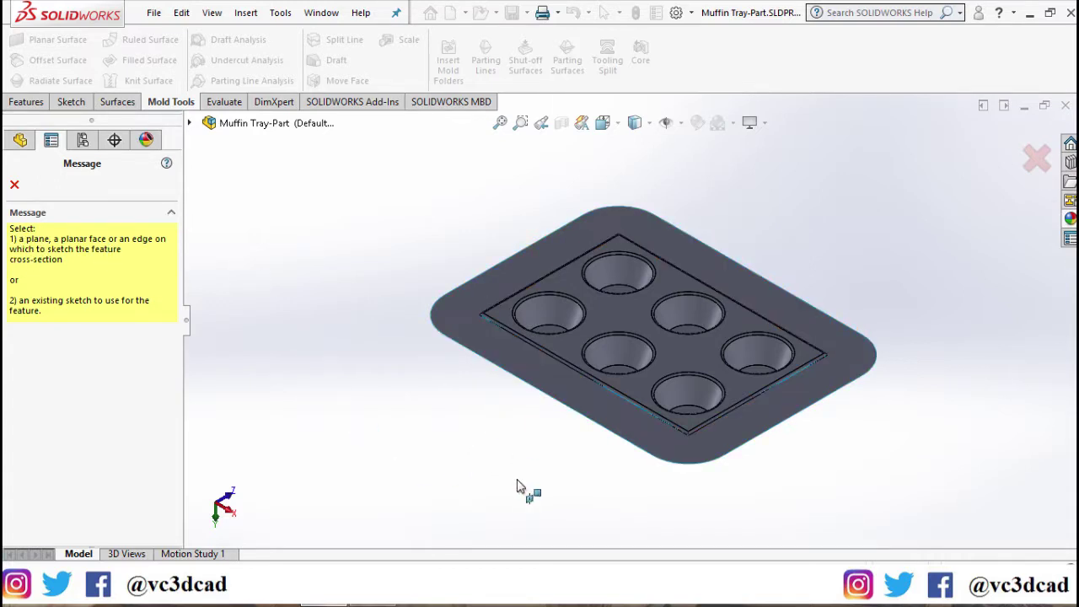
middle_click_drag(518, 473, 535, 292)
left_click(534, 295)
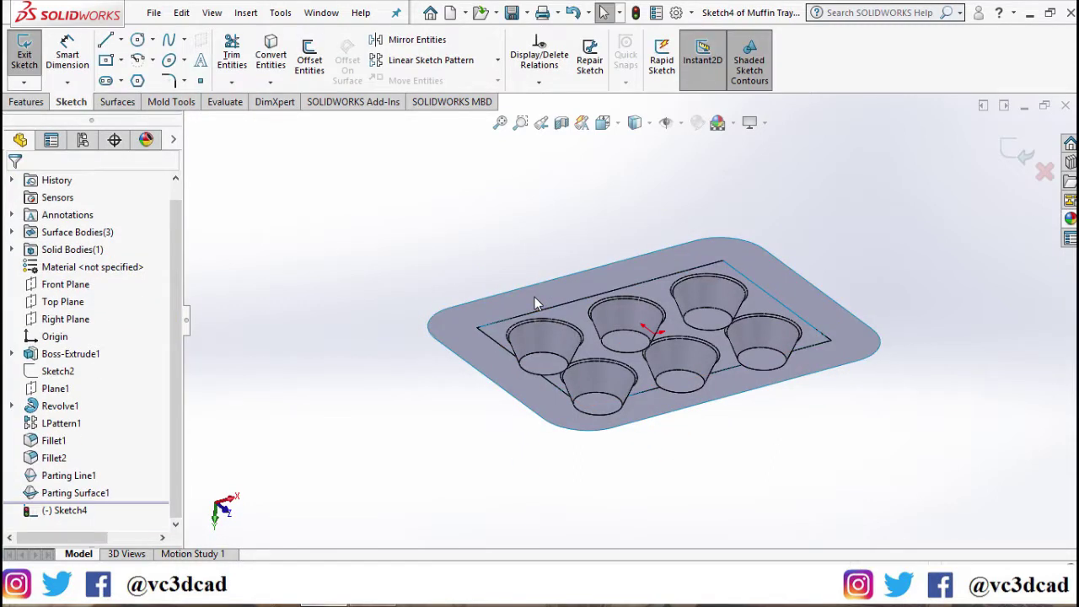
right_click(74, 510)
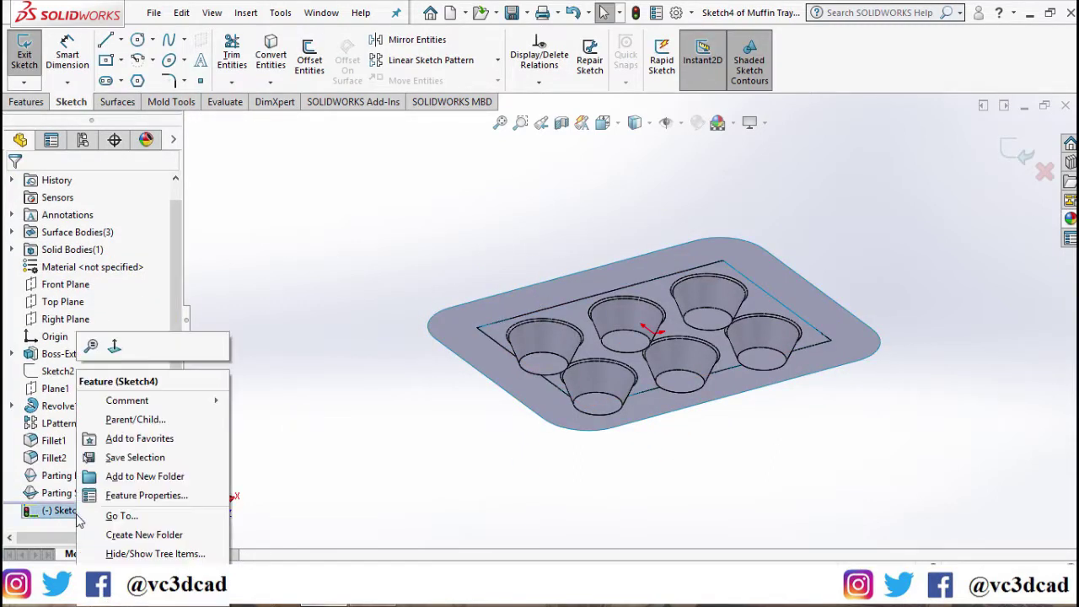
left_click(115, 345)
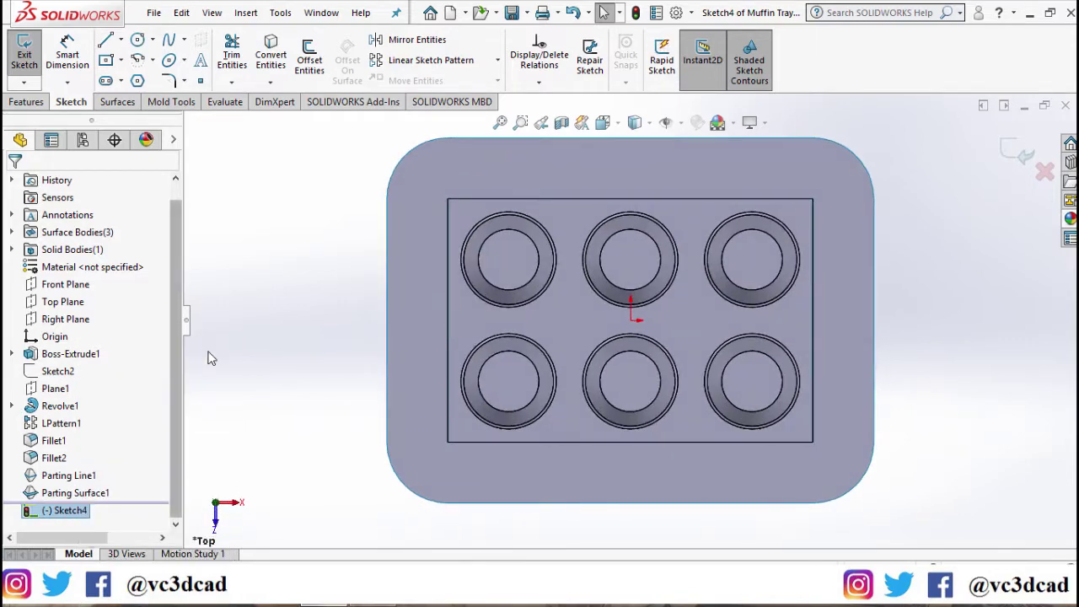
- Draw a center rectangle from the origin to x=12, y=8 enclosing the six cups
left_click(106, 60)
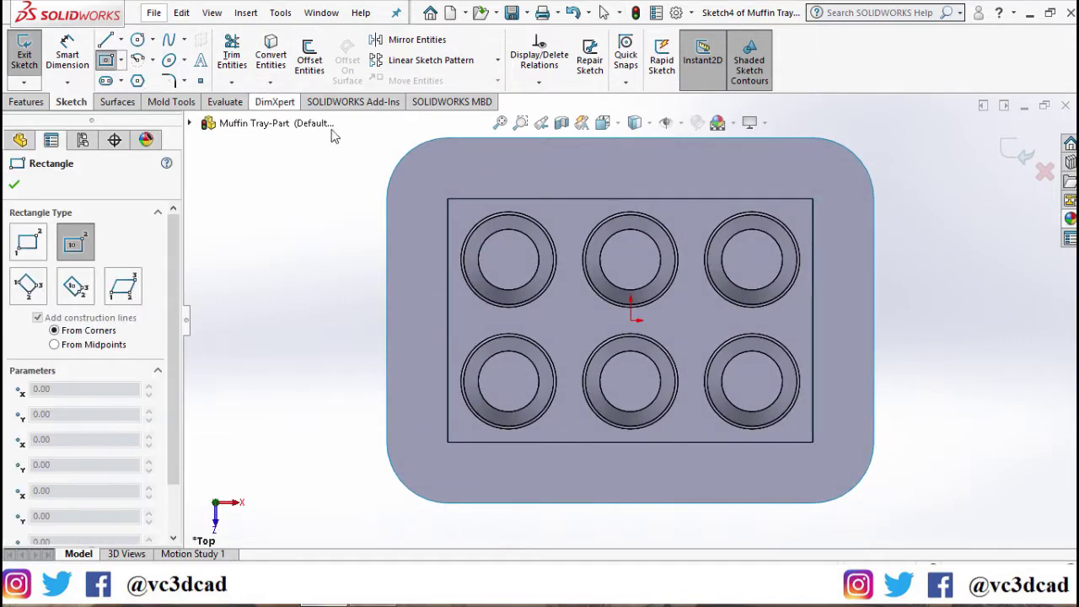
left_click(631, 321)
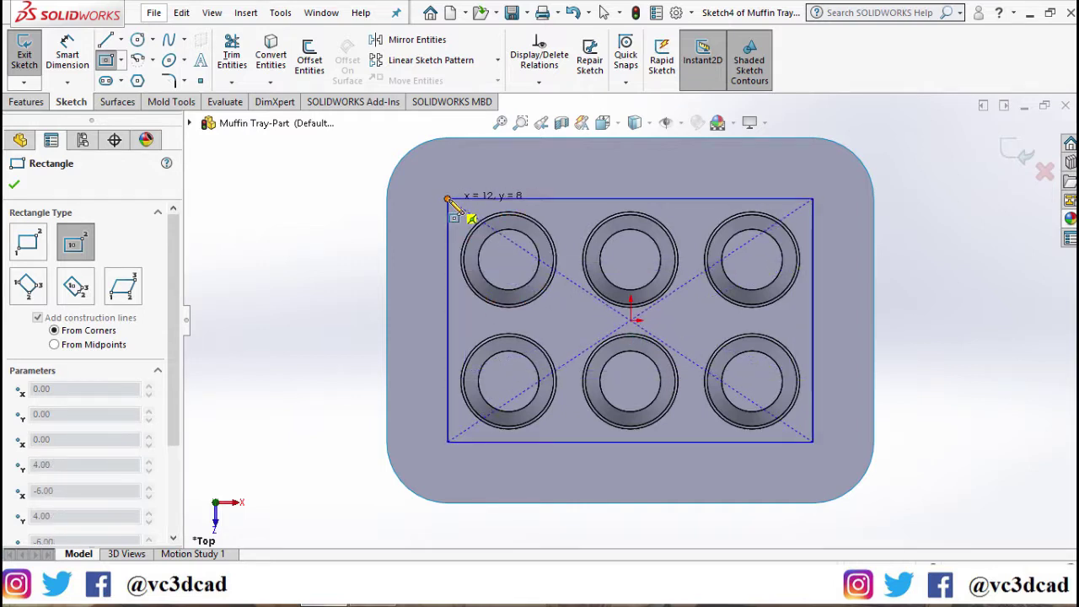
left_click(448, 199)
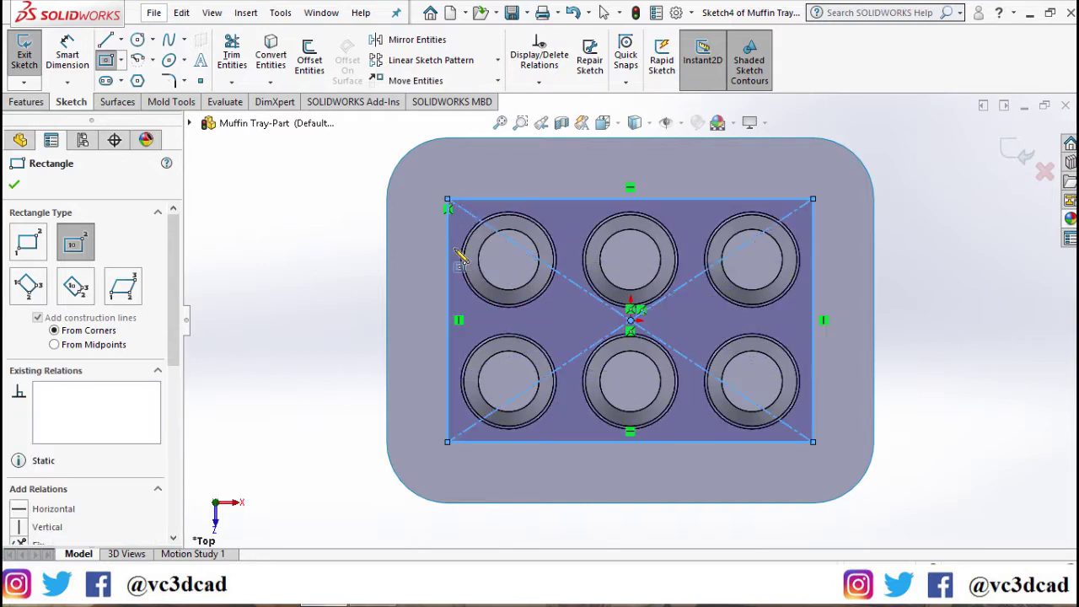
left_click(15, 184)
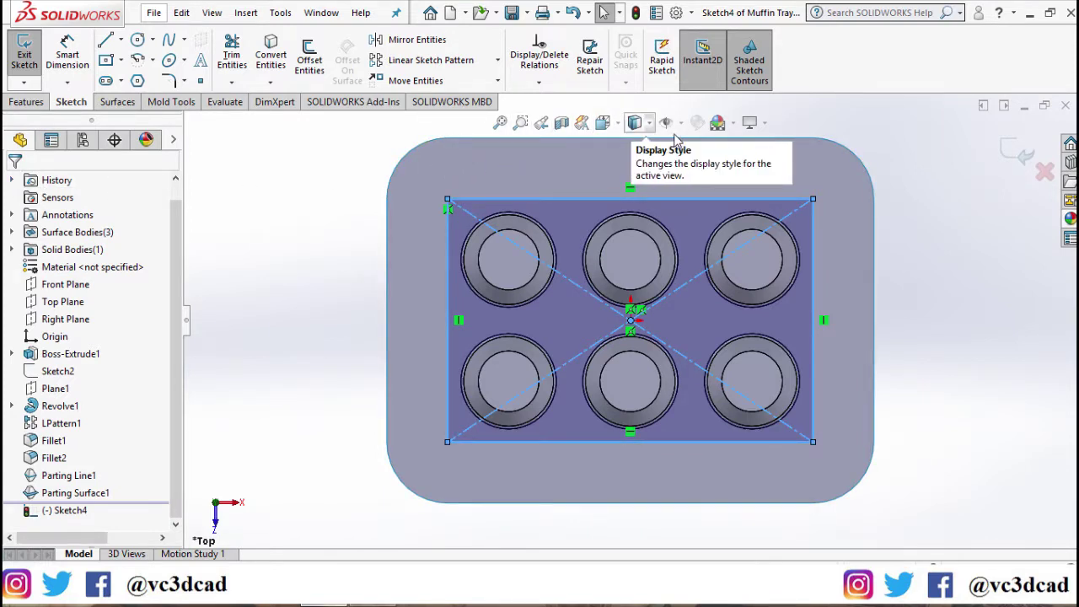
- Exit the sketch, preview the block from the front, and set the first block size to 0.50in
left_click(1017, 151)
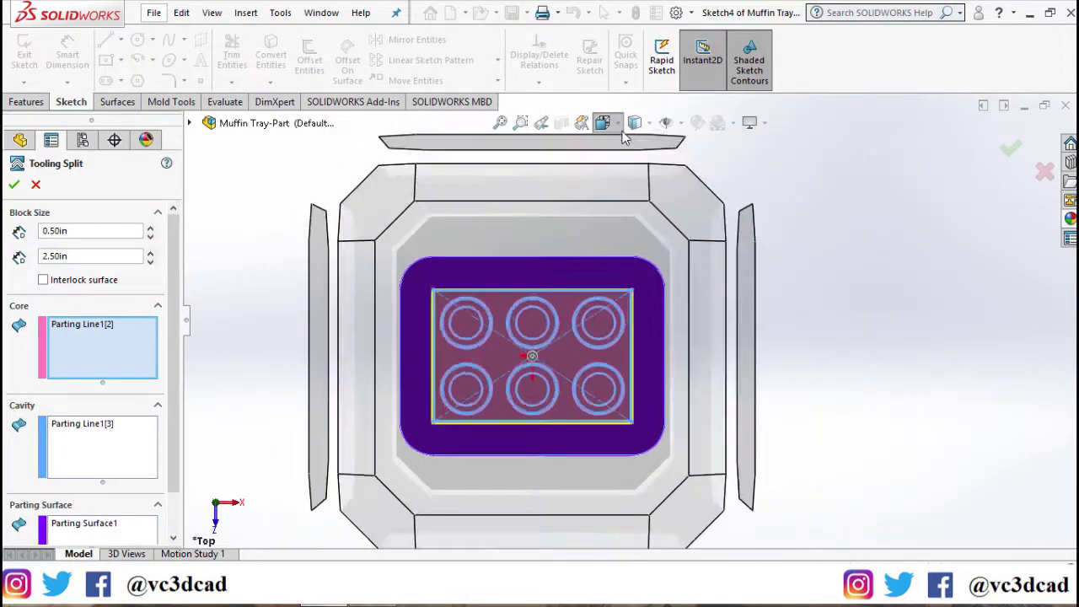
left_click(618, 123)
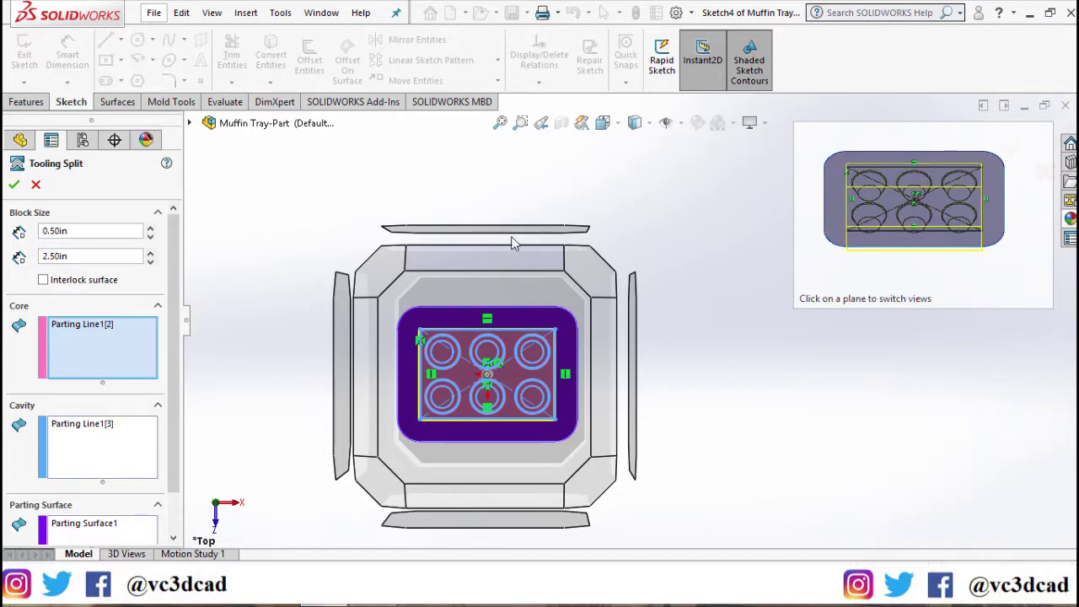
left_click(833, 233)
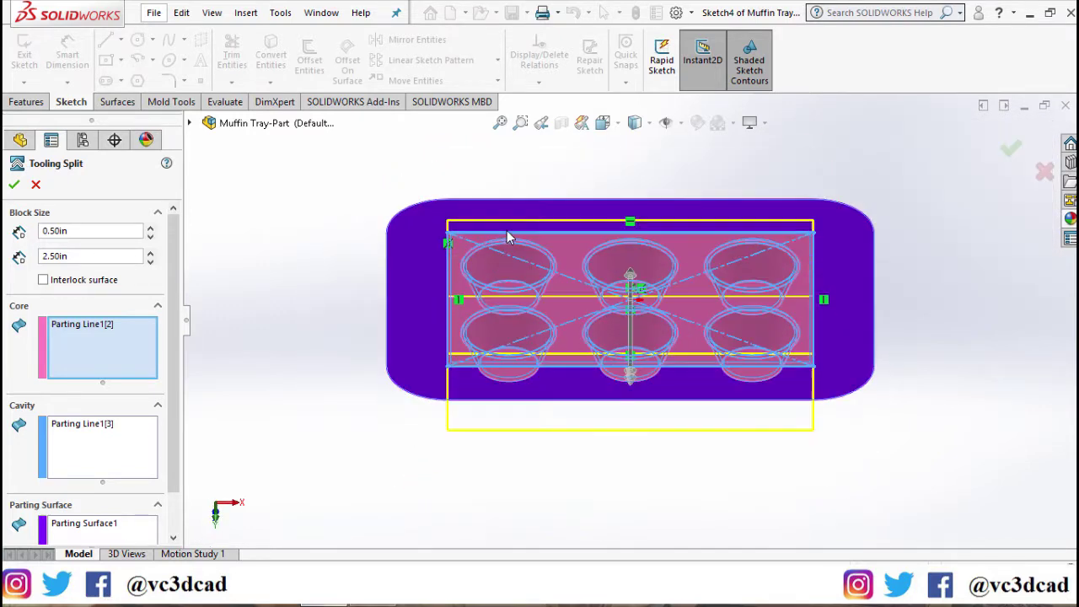
mouse_move(845, 222)
middle_mouse_down()
mouse_move(822, 239)
mouse_move(821, 224)
mouse_move(799, 254)
middle_mouse_up()
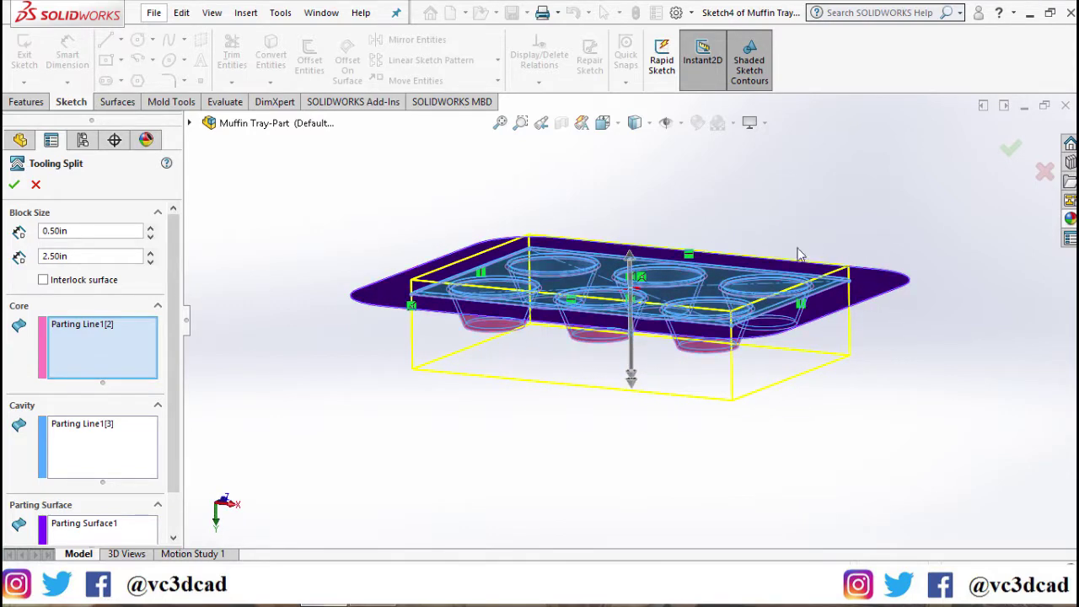
double_click(67, 231)
type("0.")
- Confirm Tooling Split1 and orbit to a more top-down view
left_click(14, 184)
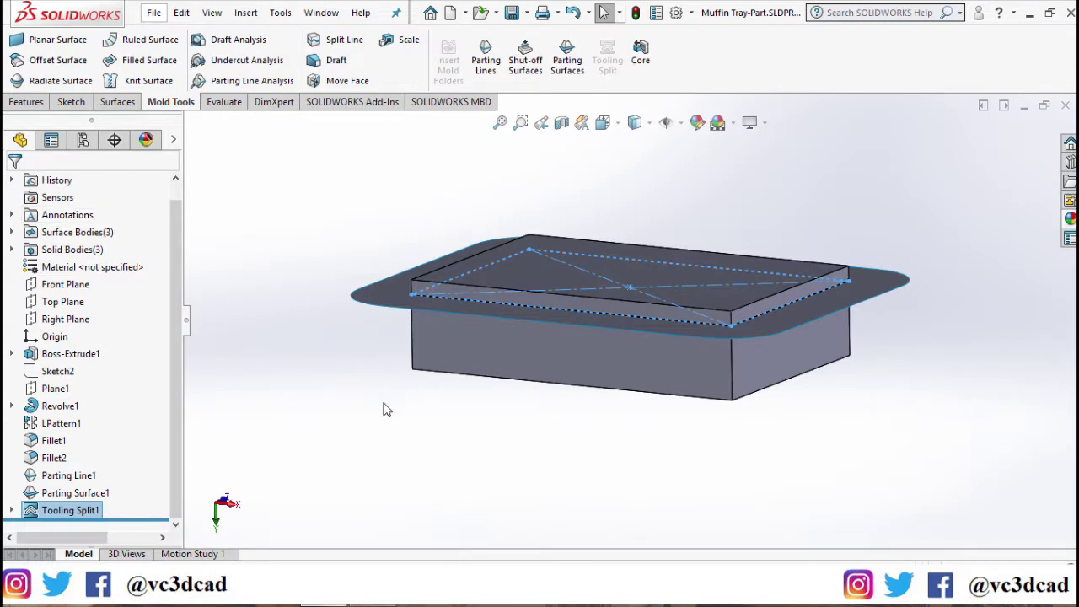
left_click(386, 409)
scroll(411, 407, "up", 3)
middle_click_drag(570, 377, 571, 404)
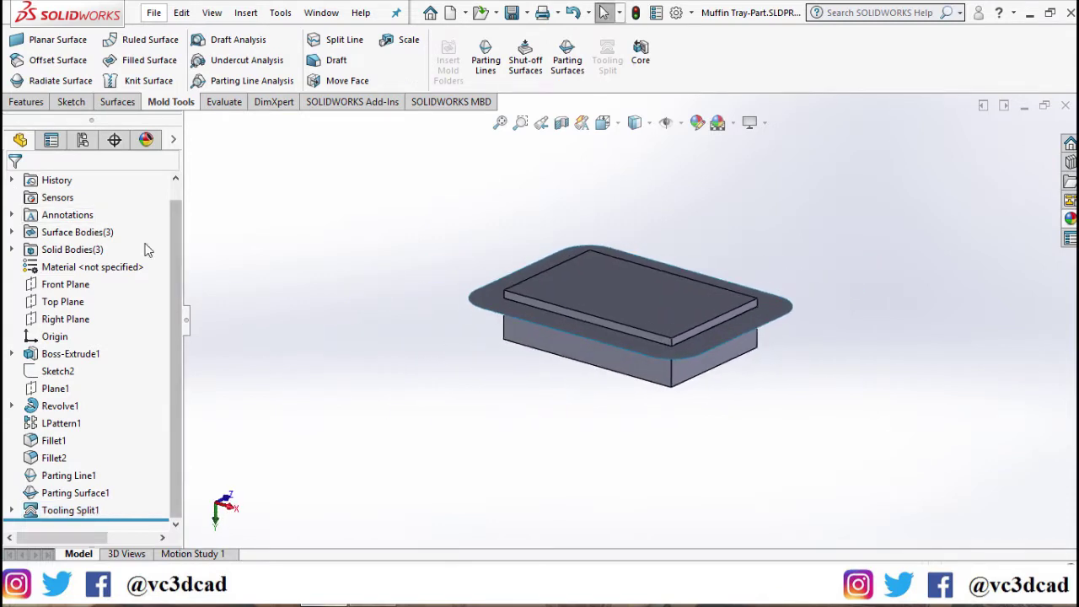
- Hide the Surface Bodies folder and switch to the isometric view
right_click(99, 234)
left_click(114, 207)
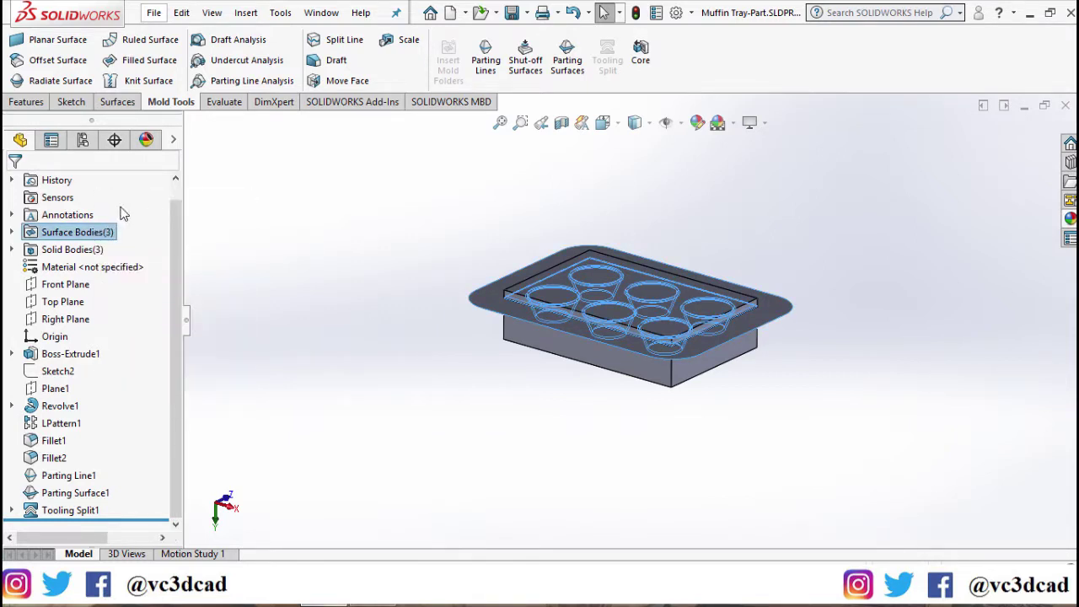
left_click(425, 379)
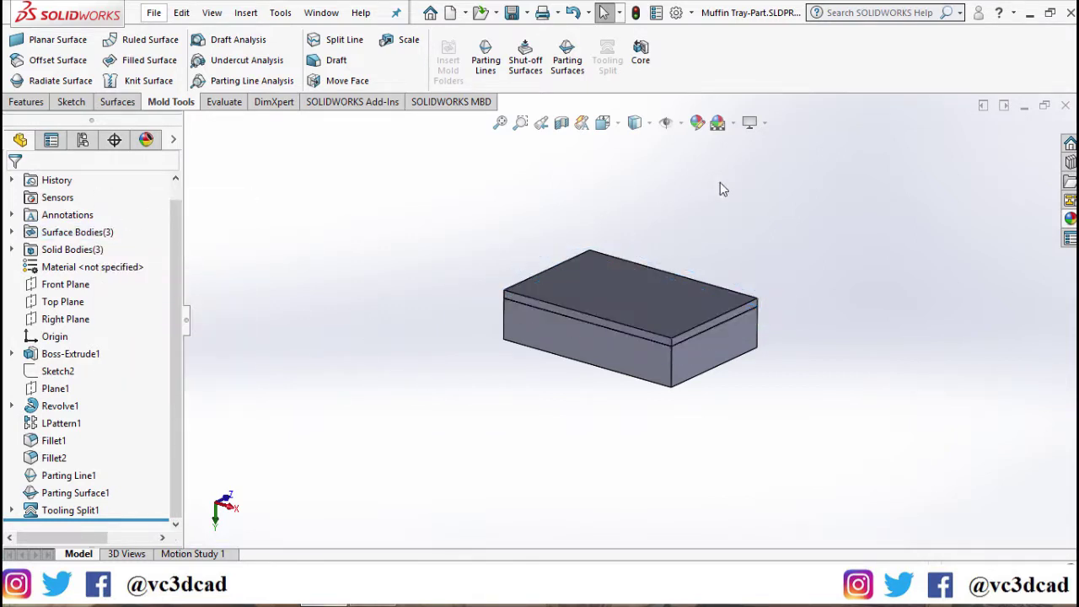
scroll(721, 190, "down", 3)
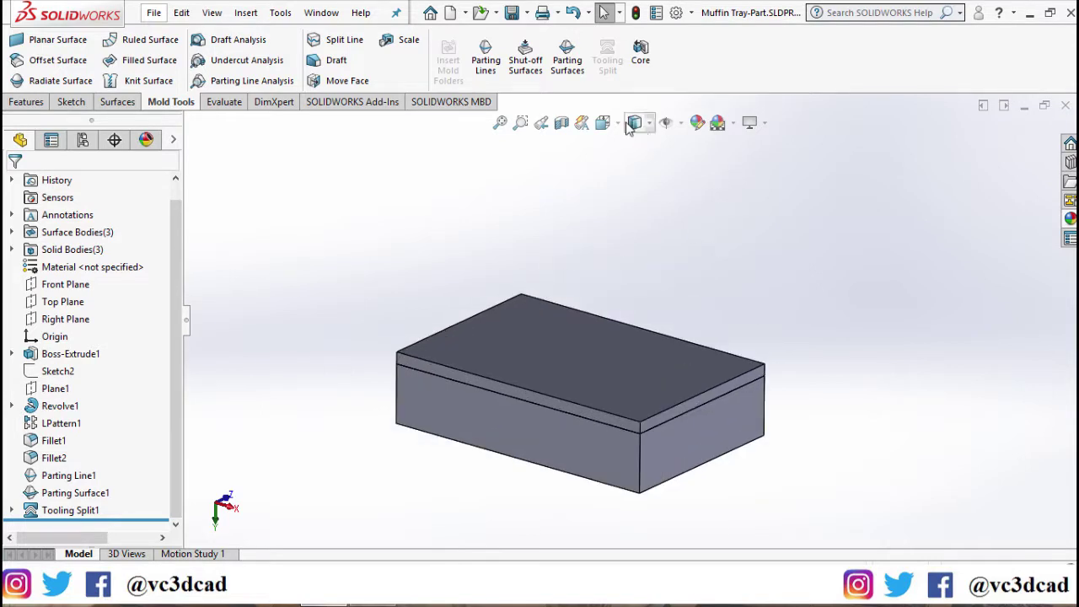
key("ctrl+7")
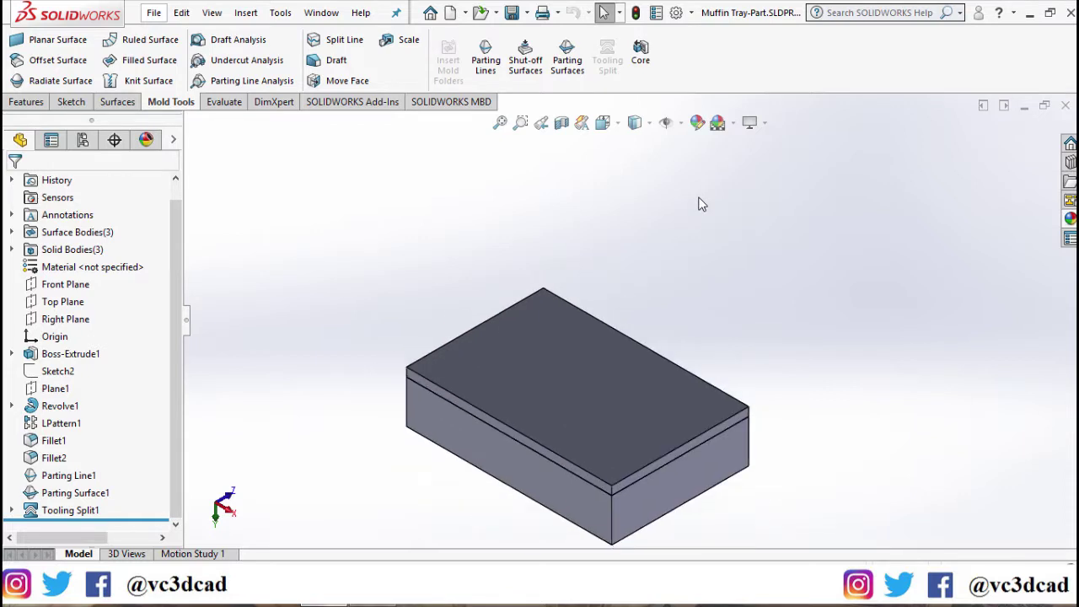
- Start an exploded view and move the upper mold block up and away
left_click(245, 15)
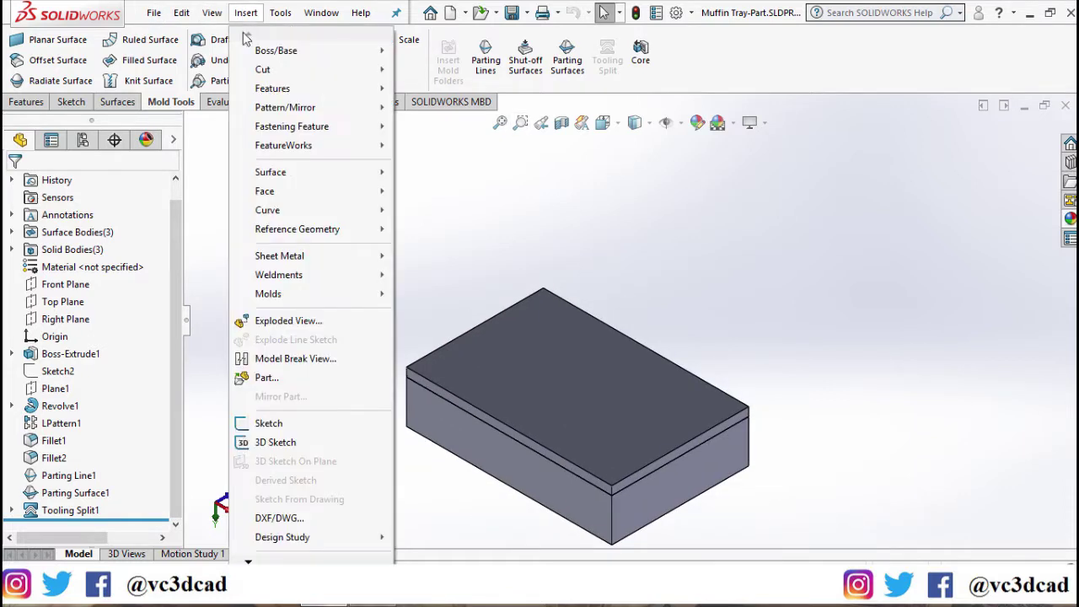
left_click(287, 317)
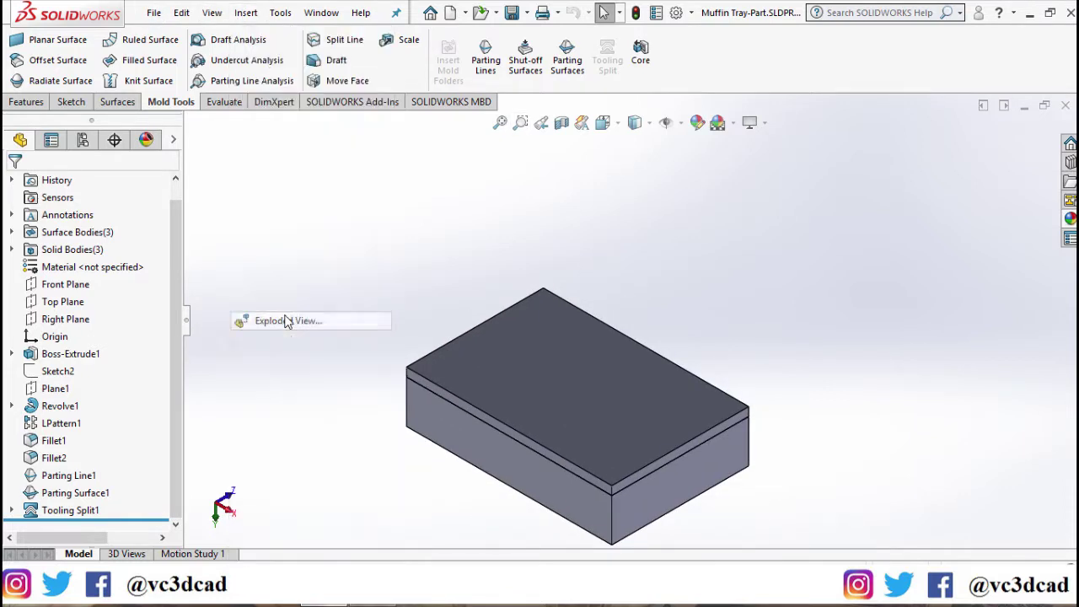
left_click(598, 414)
left_click_drag(756, 516, 757, 361)
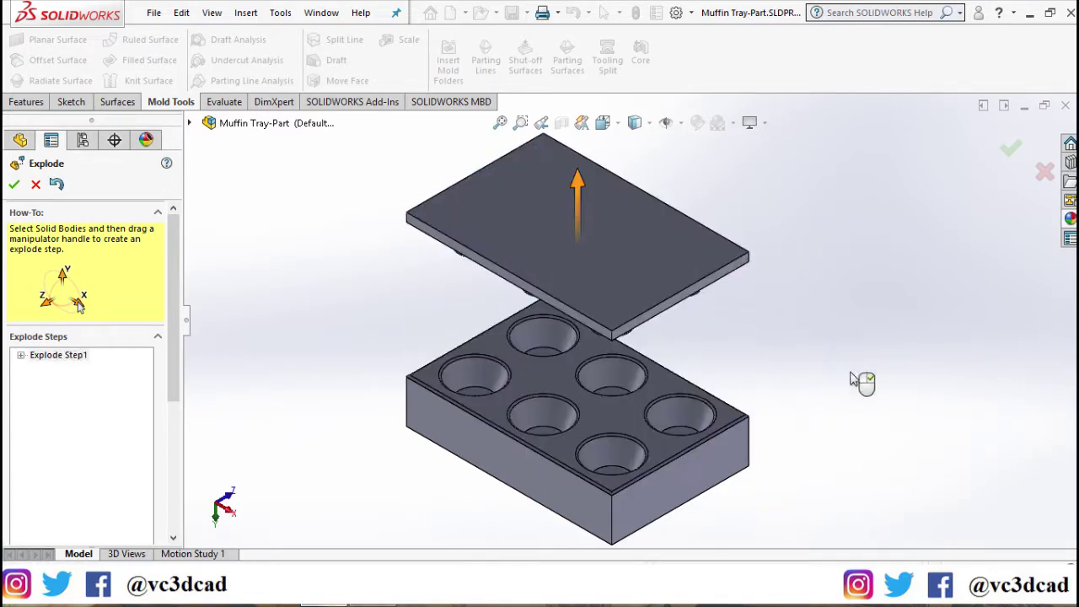
left_click(703, 278)
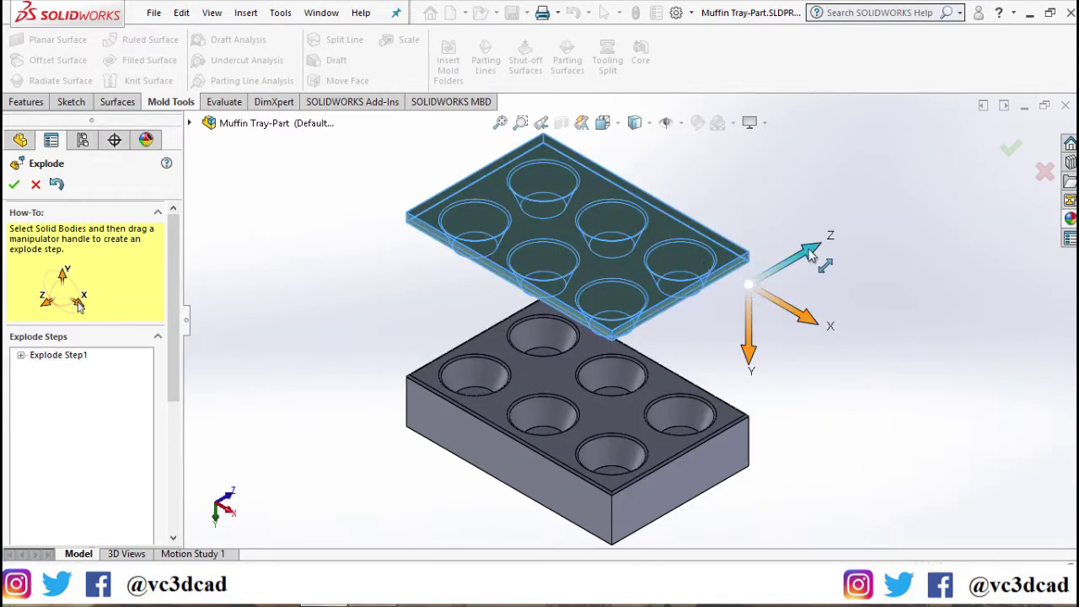
left_click_drag(816, 263, 961, 164)
key("f")
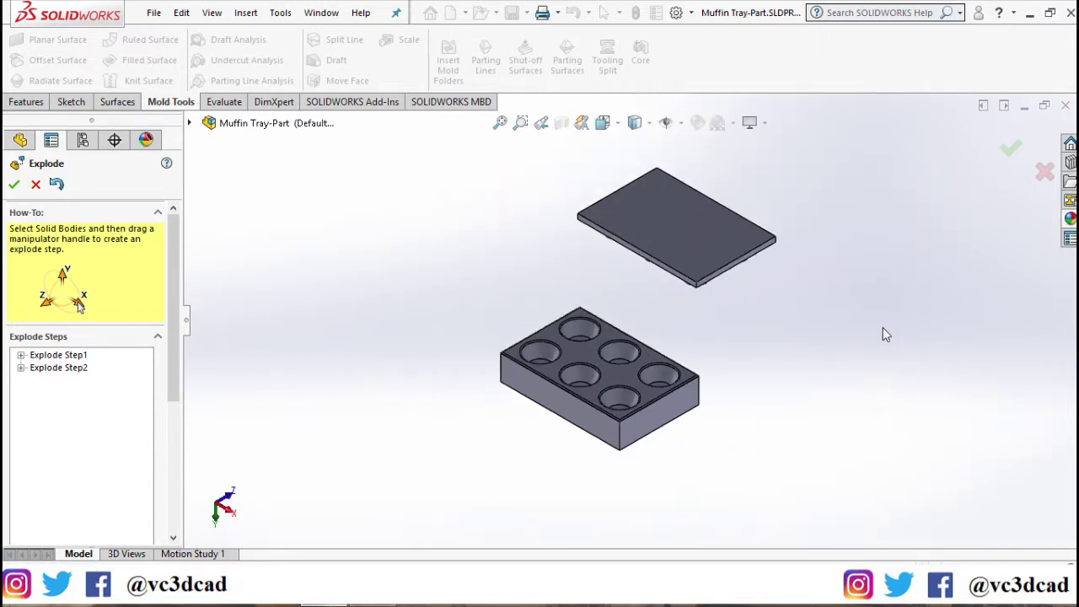
middle_click_drag(809, 309, 813, 278)
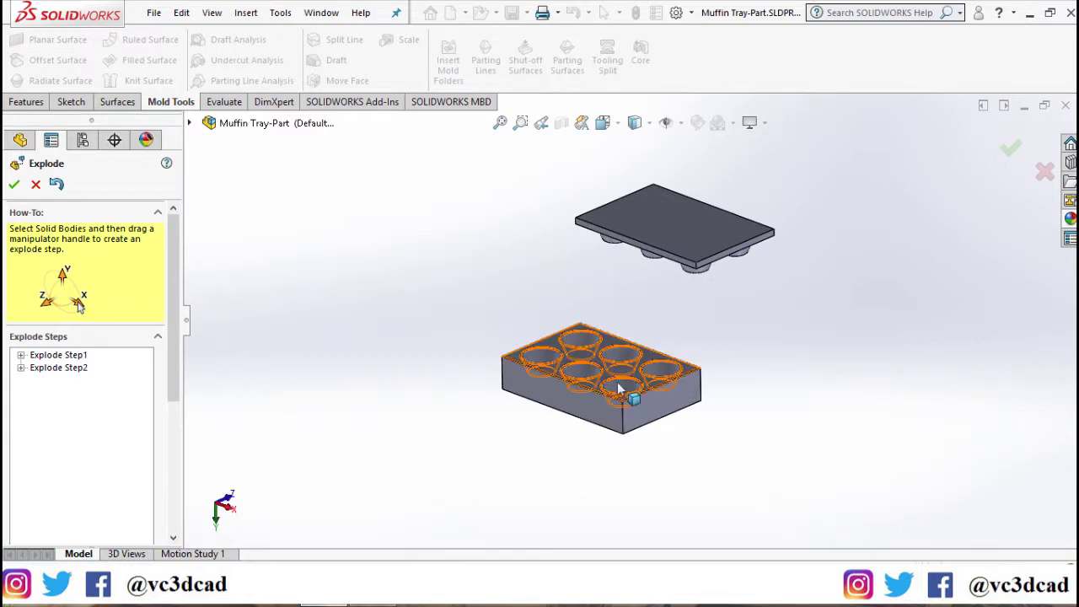
- Lift the muffin tray out of the lower block and shift it to the upper left
left_click(698, 390)
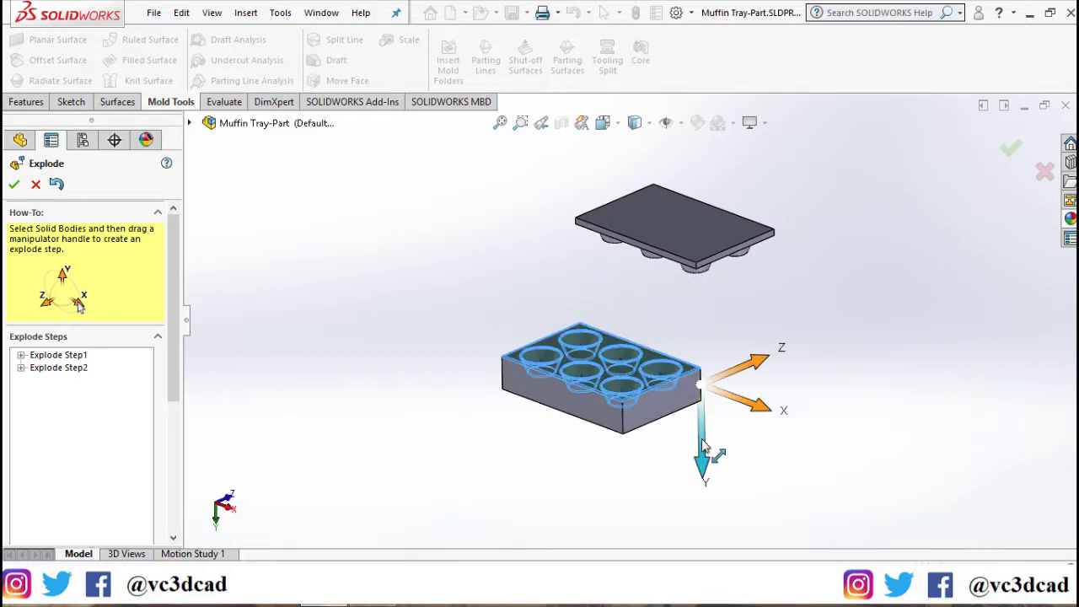
left_click_drag(701, 438, 541, 315)
left_click(685, 313)
left_click(801, 330)
middle_click_drag(790, 303, 721, 407)
scroll(620, 381, "down", 3)
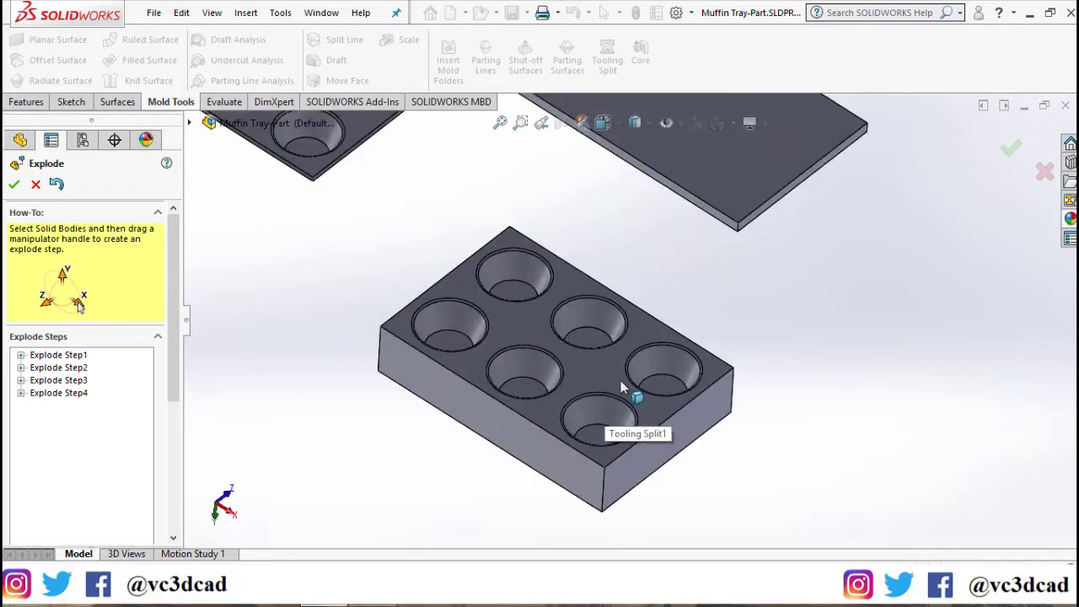
scroll(630, 386, "up", 5)
scroll(624, 285, "down", 2)
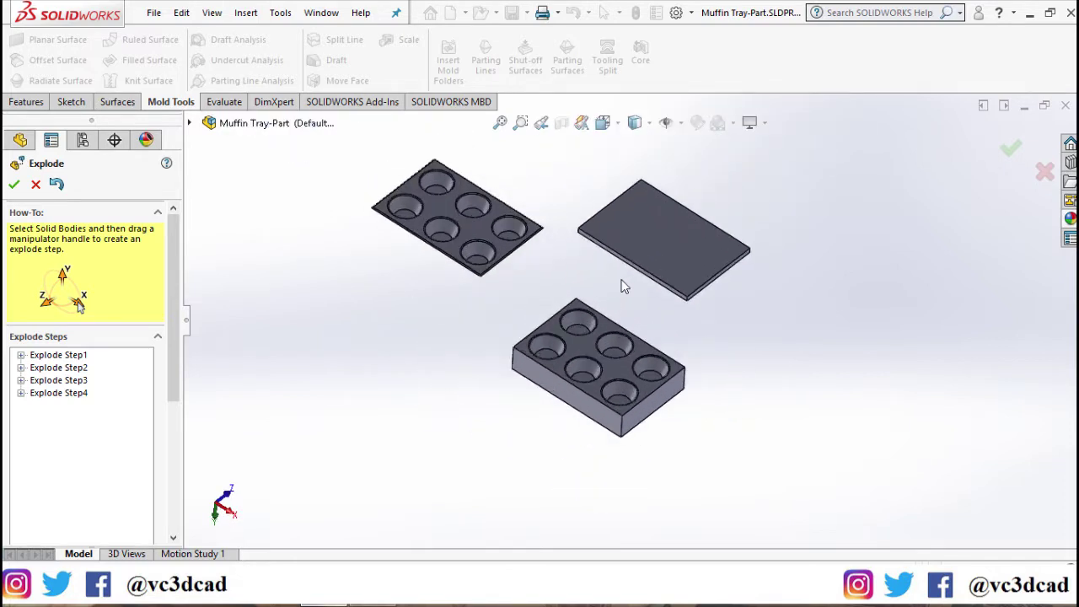
- Finish the exploded view and open the body appearance editor from Body-Move/Copy12
left_click(14, 184)
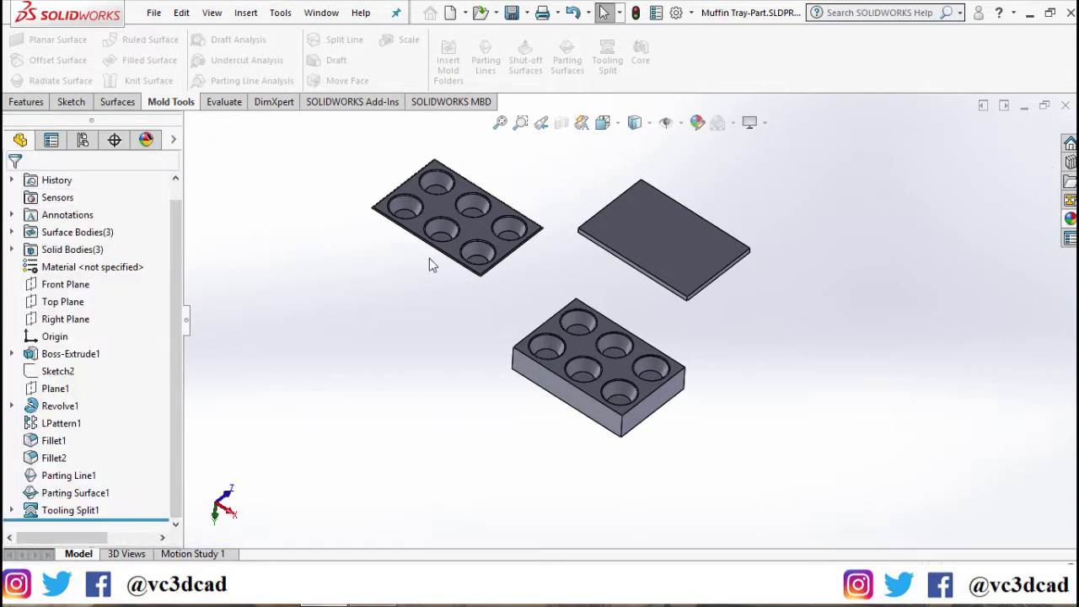
scroll(430, 258, "up", 2)
scroll(562, 212, "down", 2)
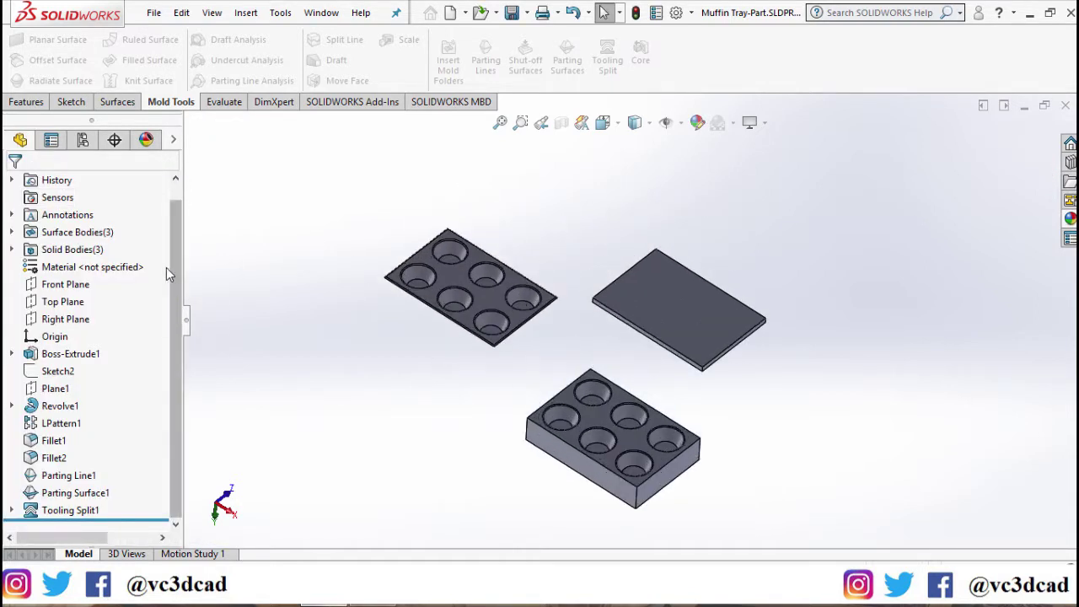
left_click(12, 251)
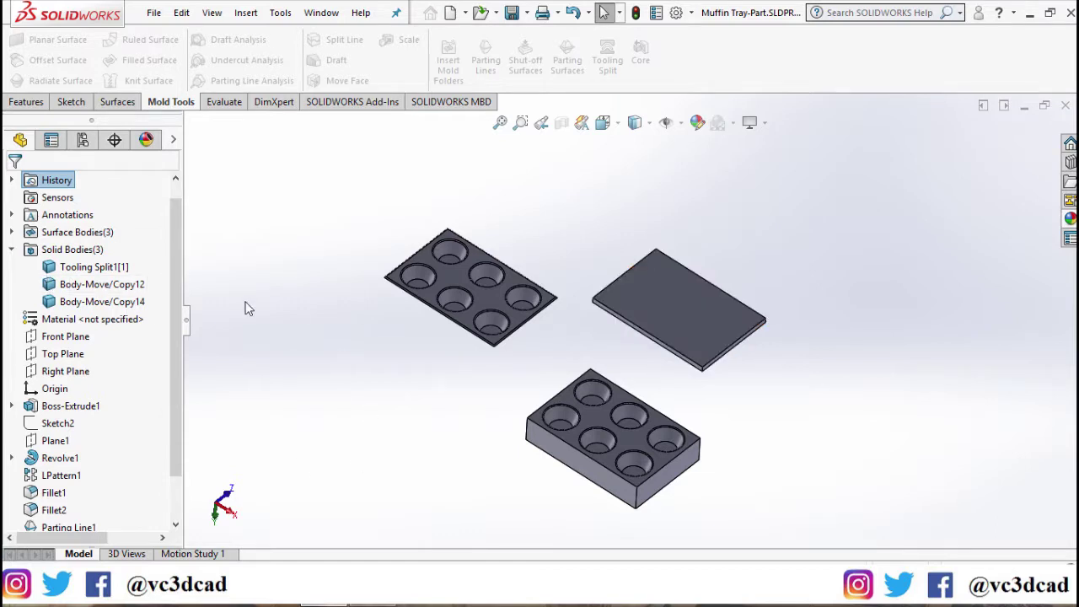
right_click(89, 283)
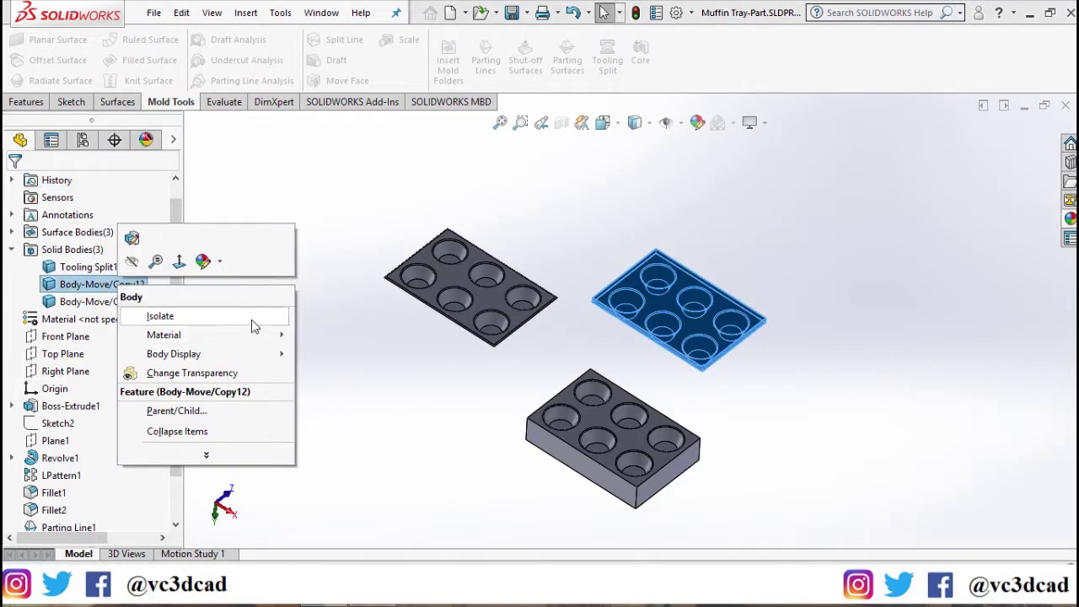
key("Escape")
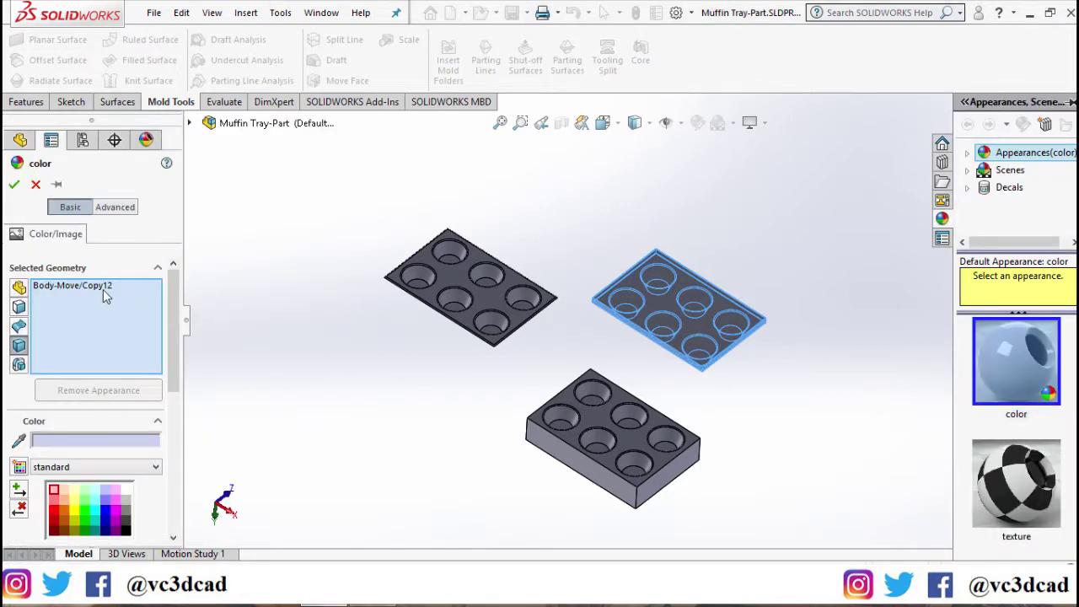
- Replace the appearance targets with Body-Move/Copy12, Body-Move/Copy14 and Tooling Split1[1]
right_click(103, 289)
left_click(160, 301)
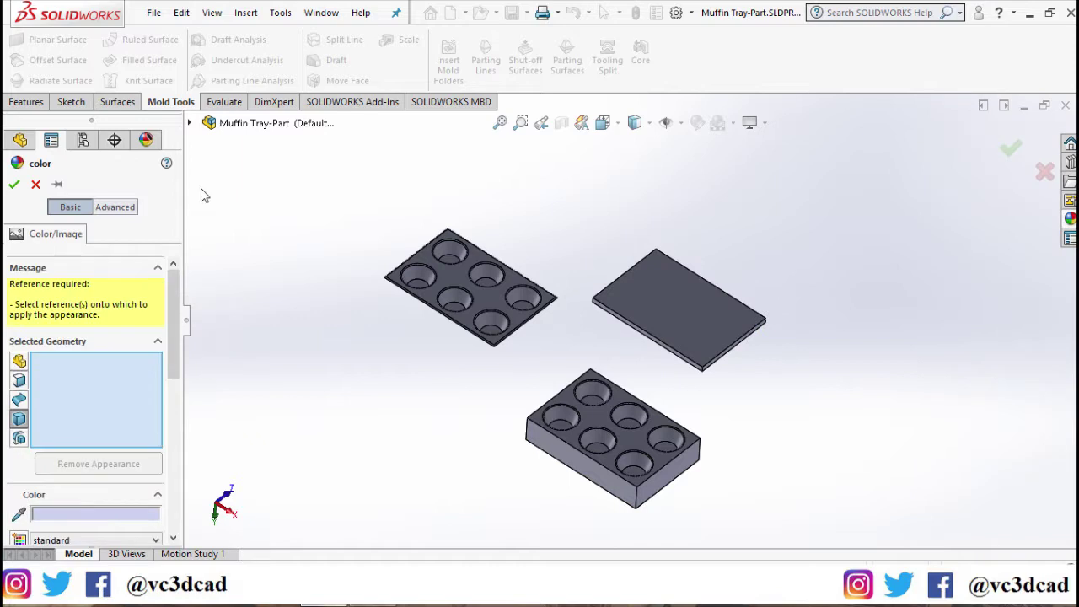
left_click(191, 123)
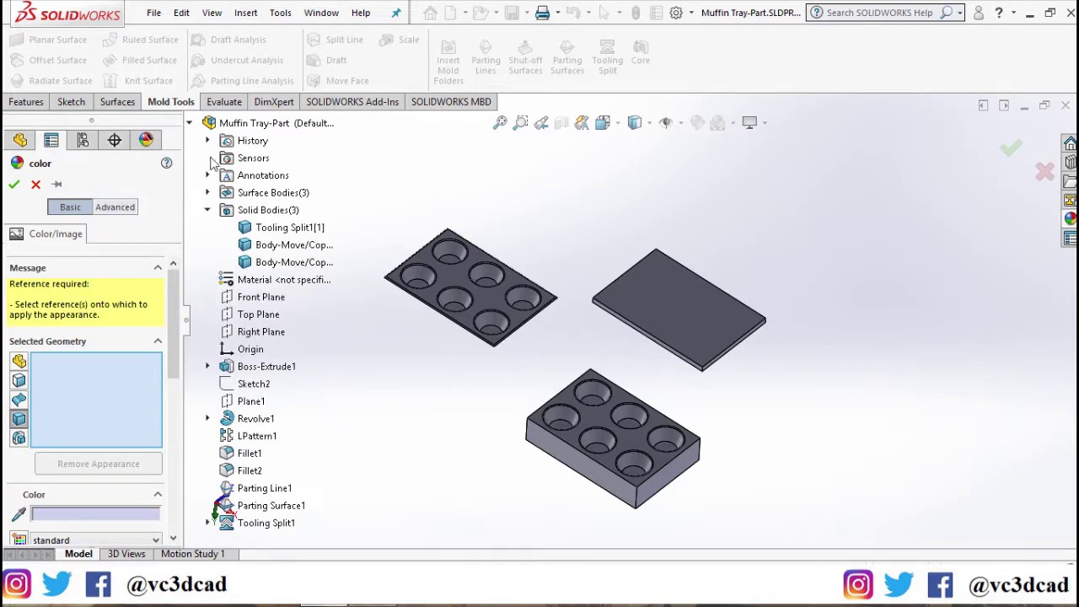
left_click(273, 250)
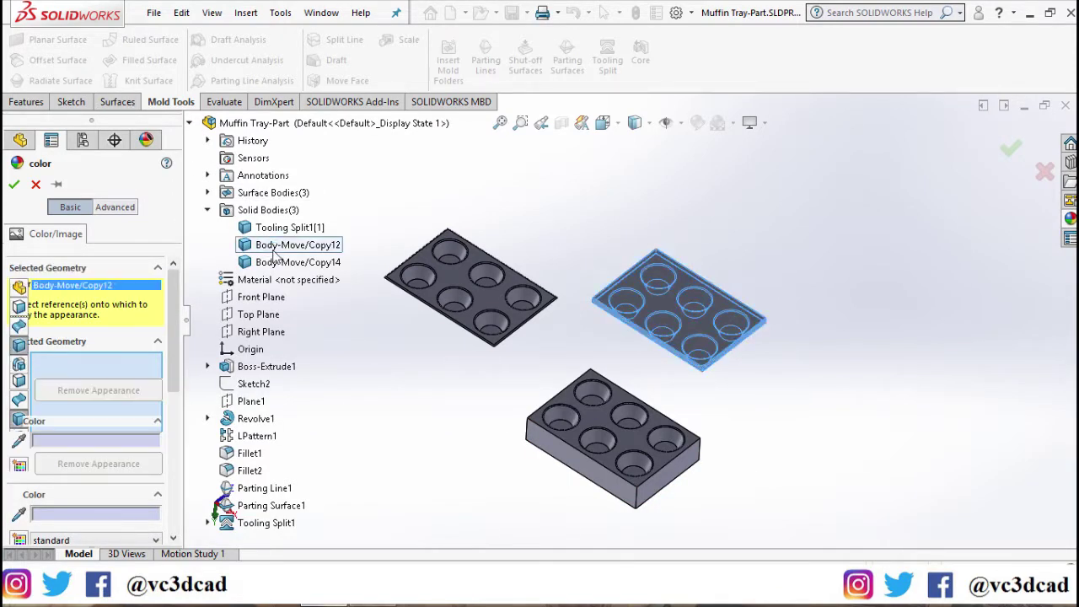
left_click(278, 265)
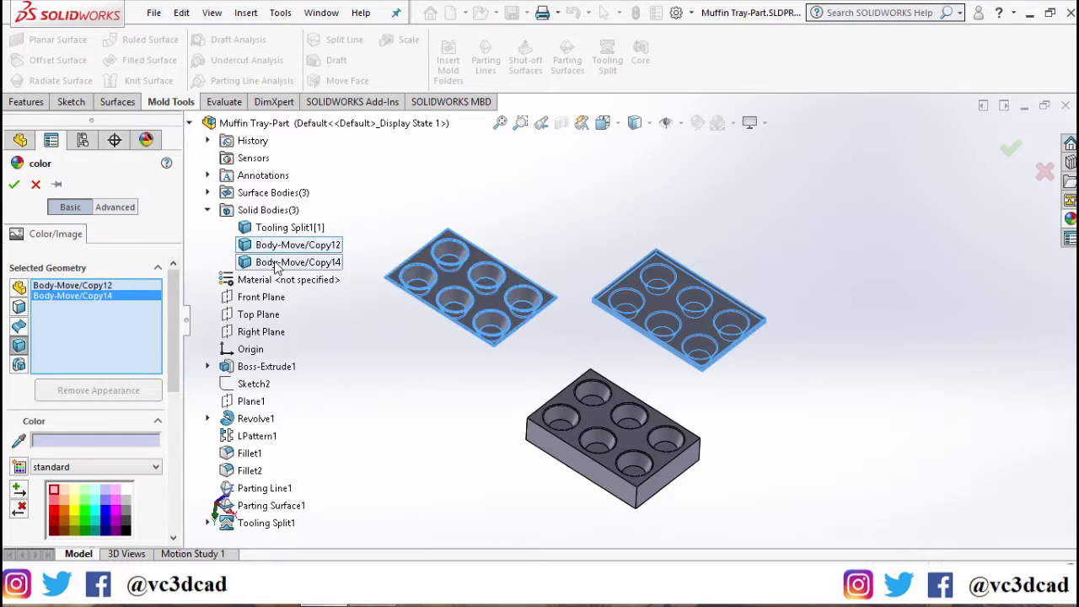
left_click(283, 228)
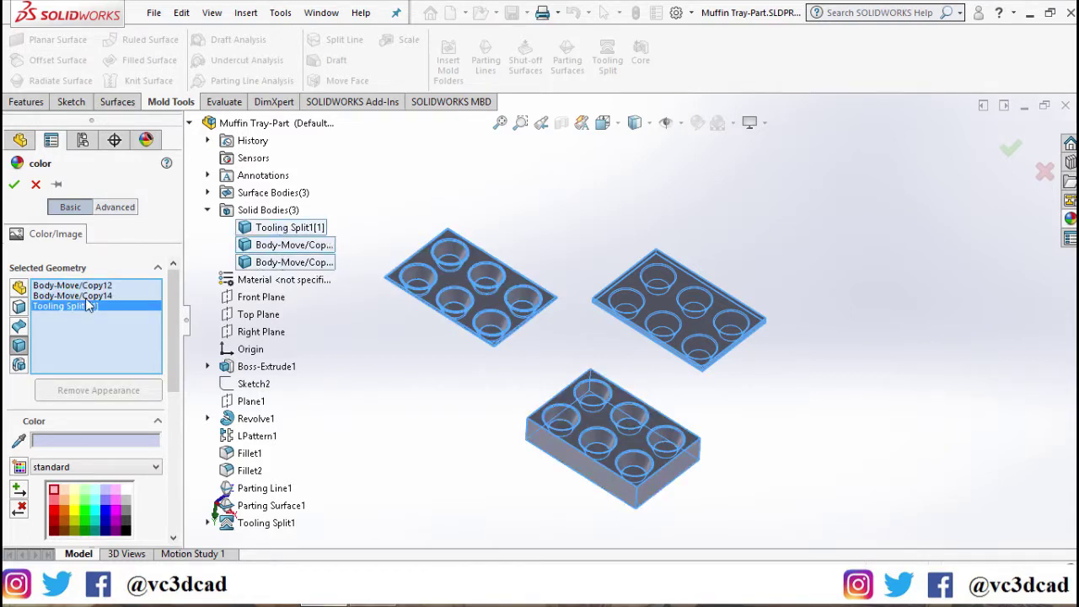
- Narrow the appearance targets to Tooling Split1[1] and Body-Move/Copy12, showing the appearances library
left_click(86, 297)
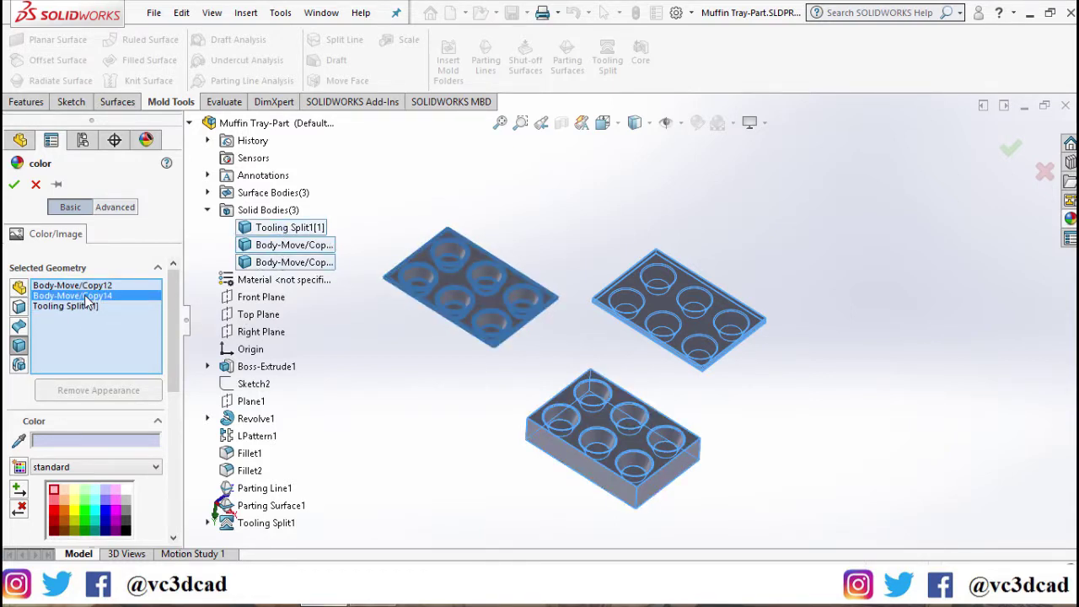
right_click(89, 303)
left_click(121, 307)
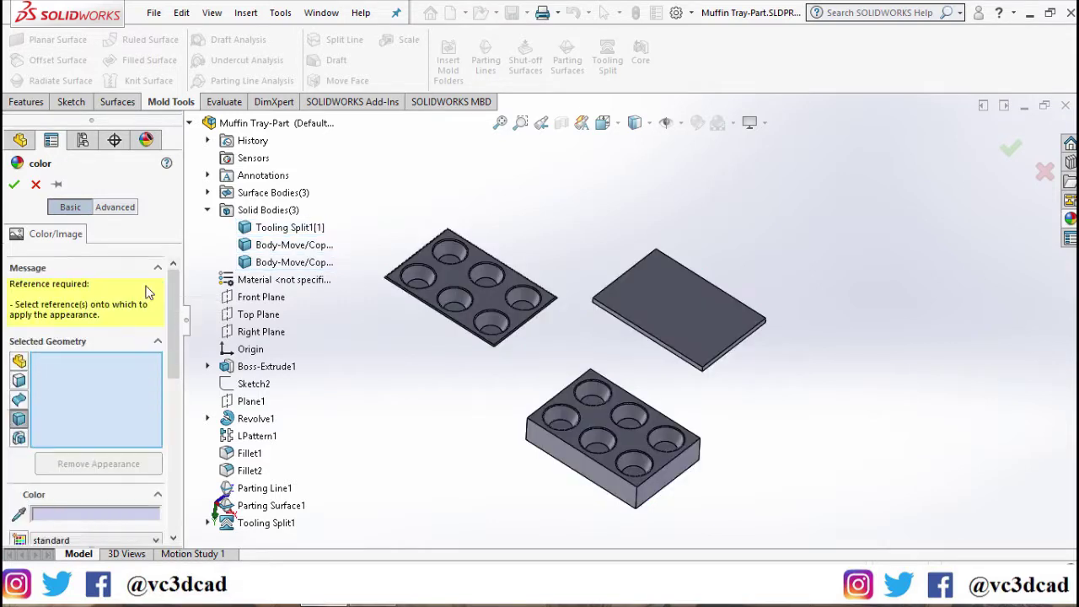
left_click(264, 231)
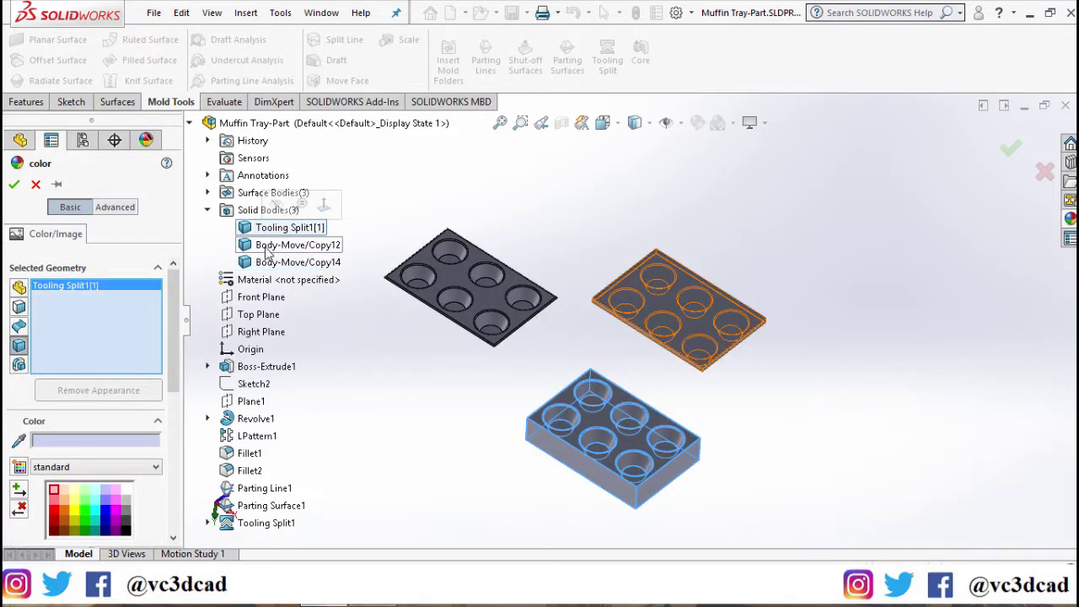
left_click(266, 245)
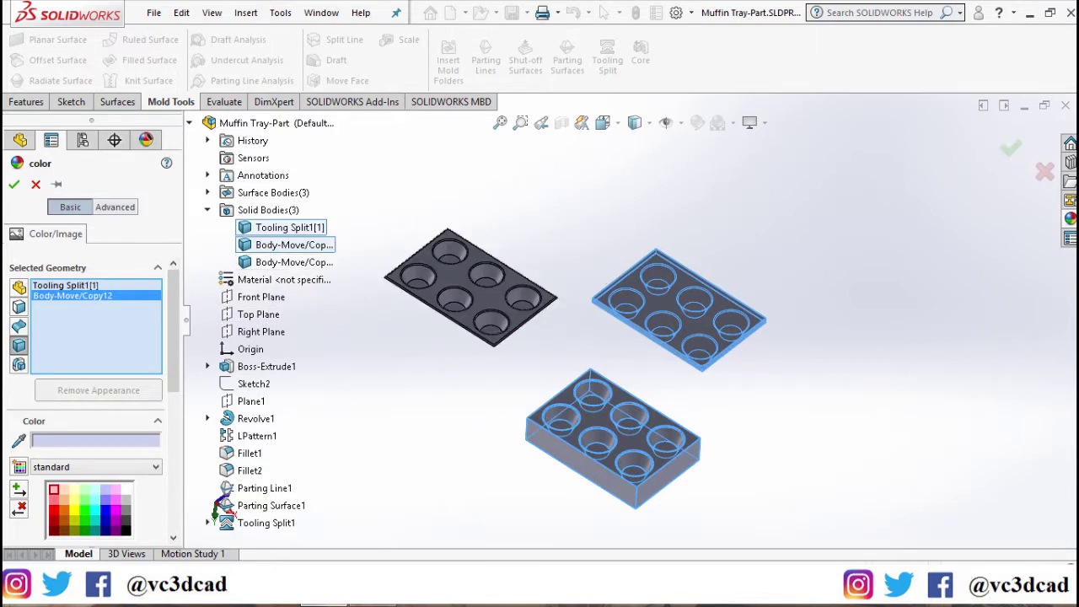
left_click(1069, 218)
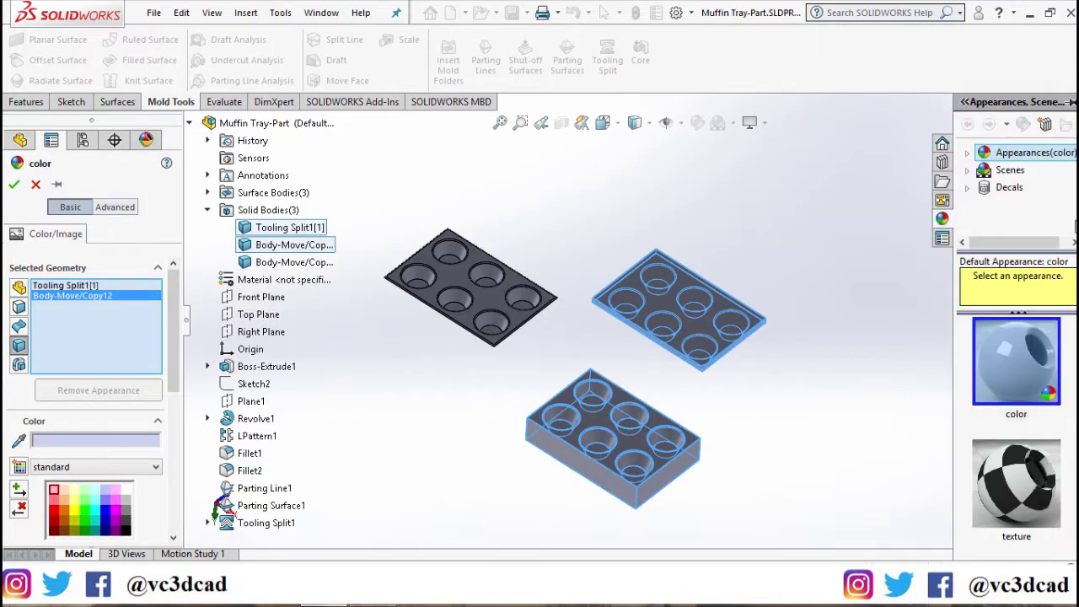
- Choose cast carbon steel from Metal > Steel for the two mold blocks
double_click(986, 159)
left_click_drag(1073, 175, 1074, 167)
left_click(988, 189)
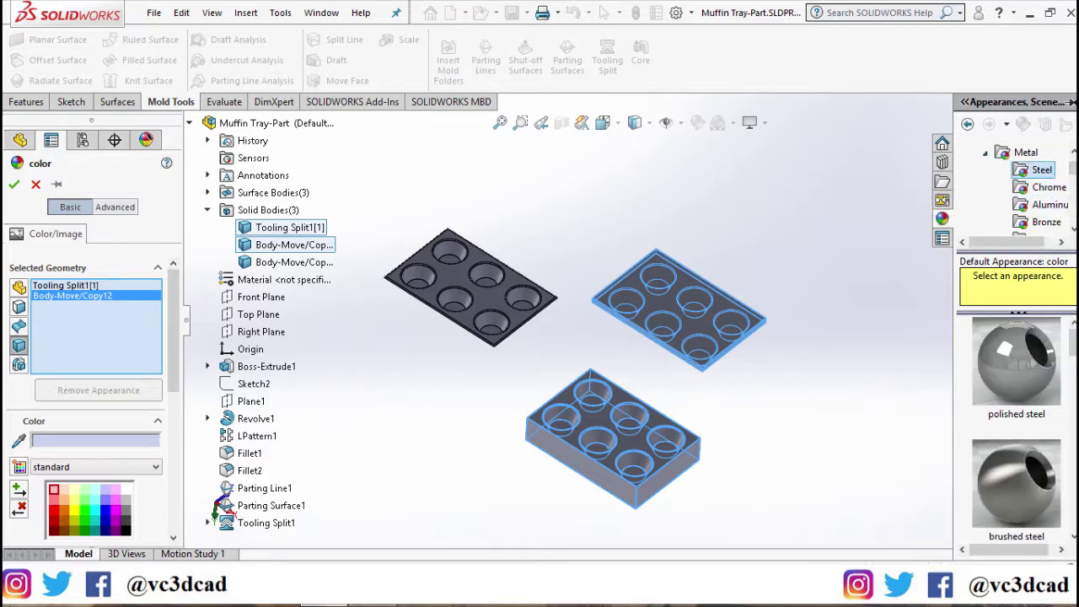
scroll(1016, 422, "down", 2)
scroll(1015, 422, "down", 4)
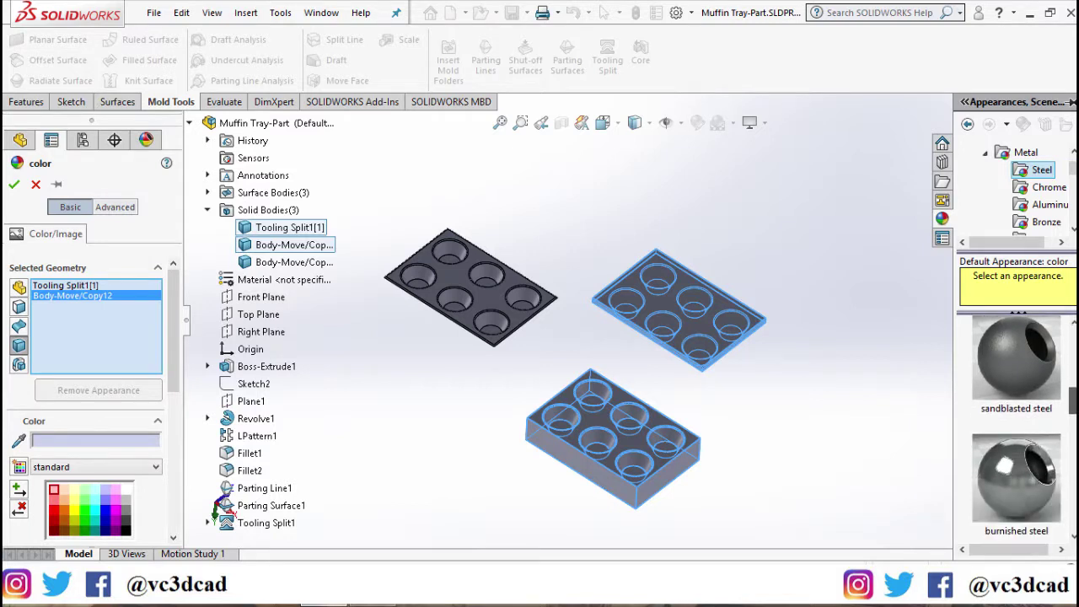
scroll(1028, 401, "down", 2)
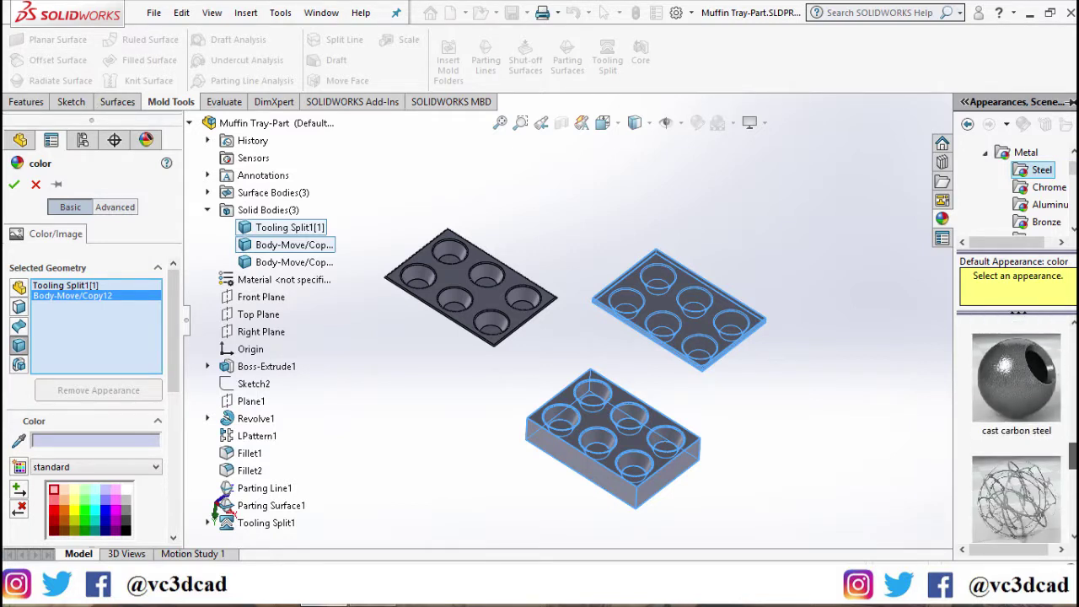
left_click(1032, 401)
mouse_move(1031, 401)
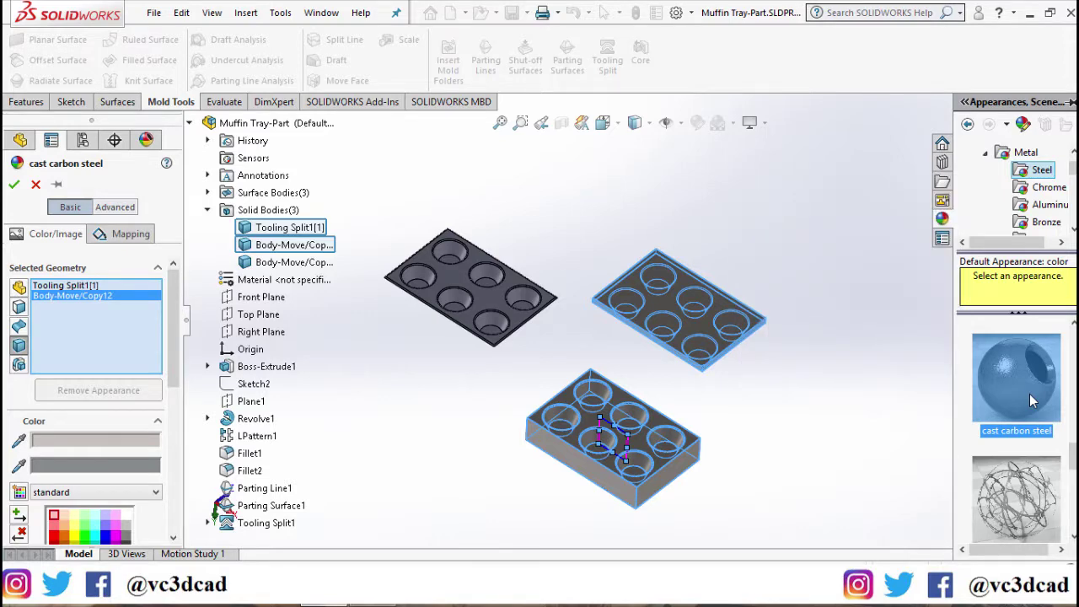
- Apply the cast carbon steel appearance, then check the cup undersides and return to isometric view
left_click(13, 184)
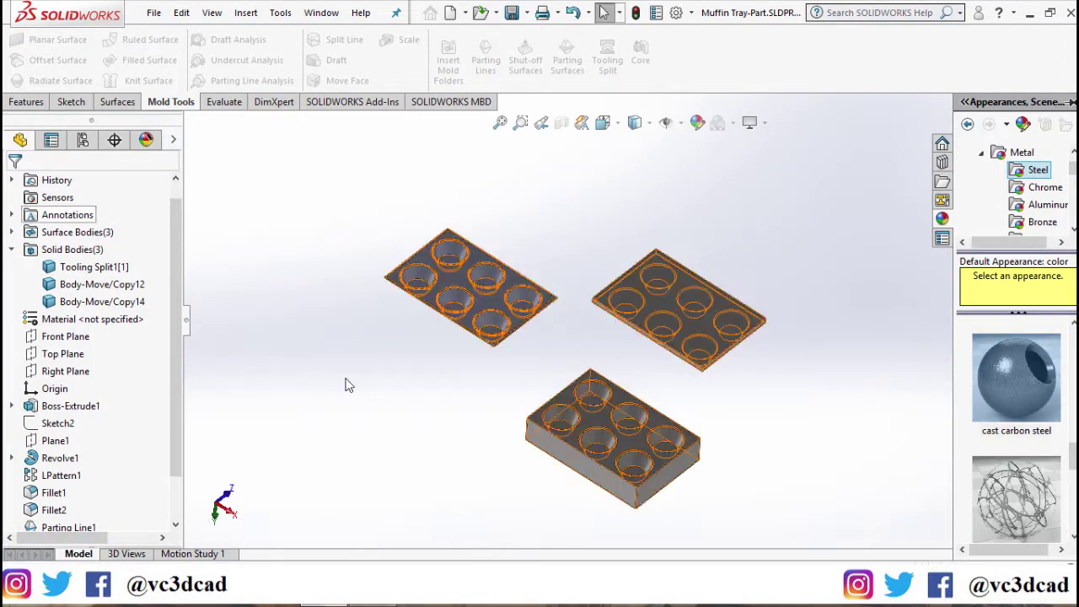
middle_click_drag(785, 321, 783, 277)
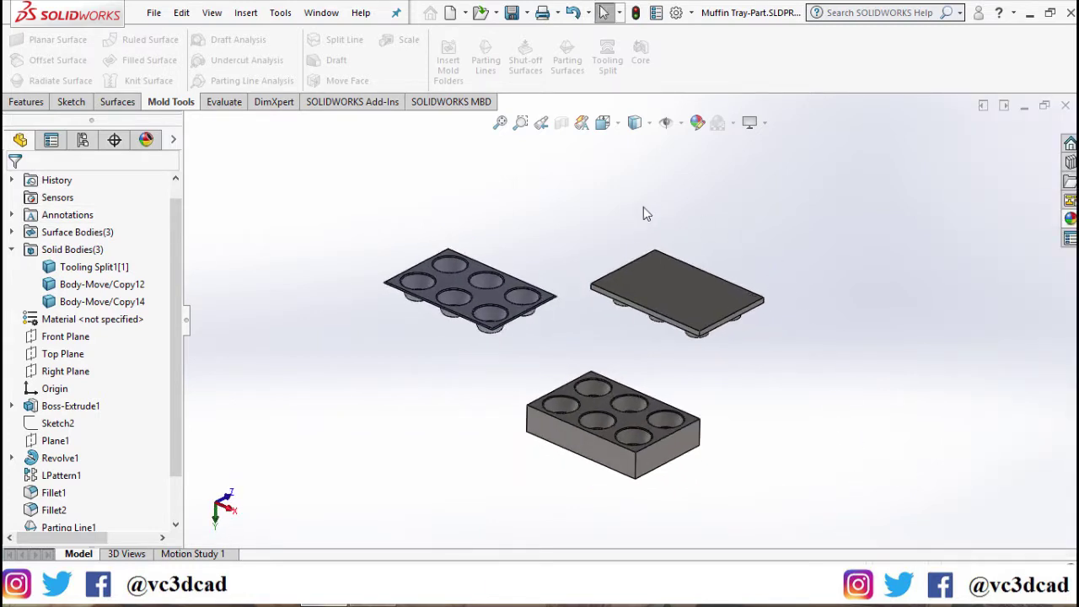
key("ctrl+7")
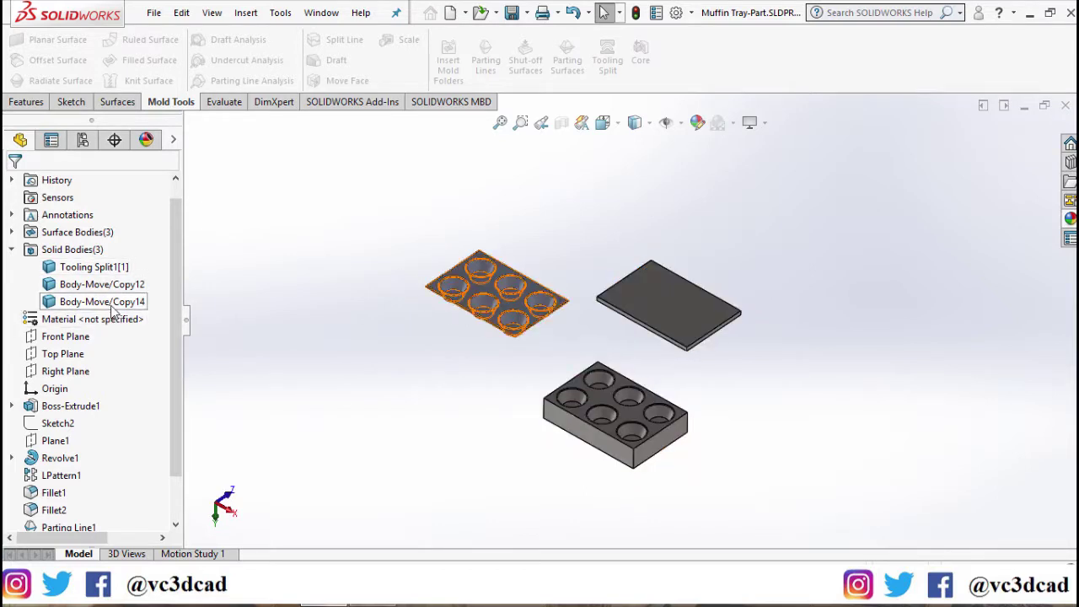
- Colour the tray body Body-Move/Copy14 dark grey
right_click(103, 302)
left_click(197, 283)
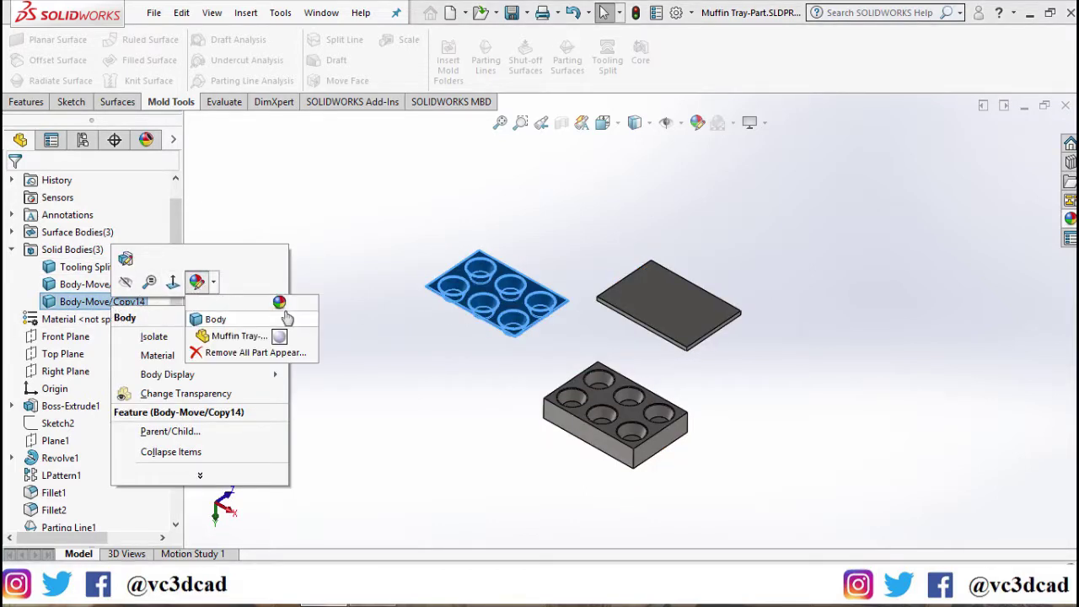
left_click(277, 341)
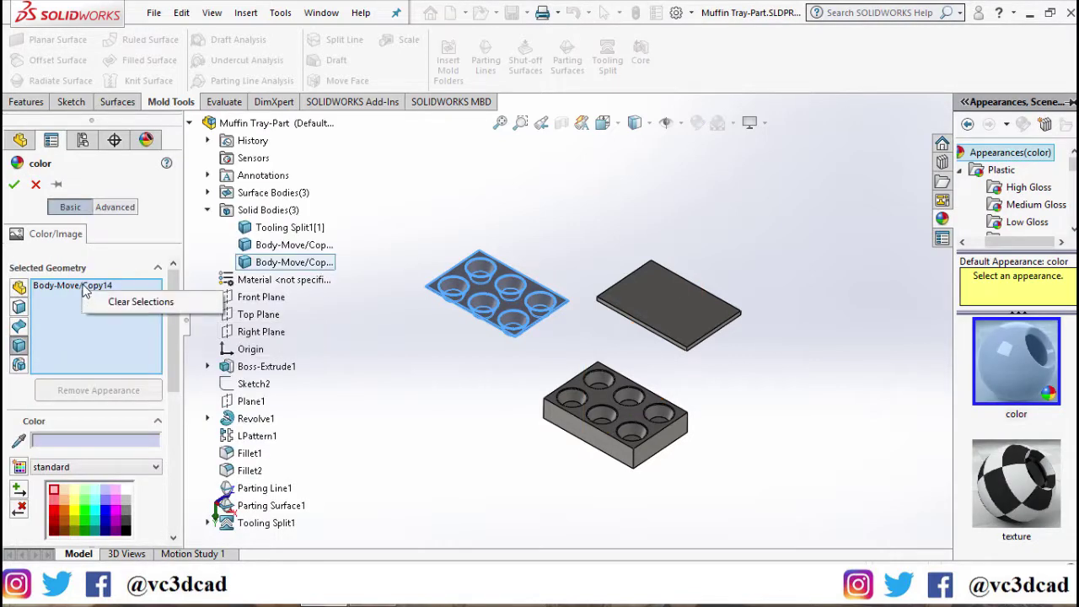
left_click(84, 290)
right_click(99, 283)
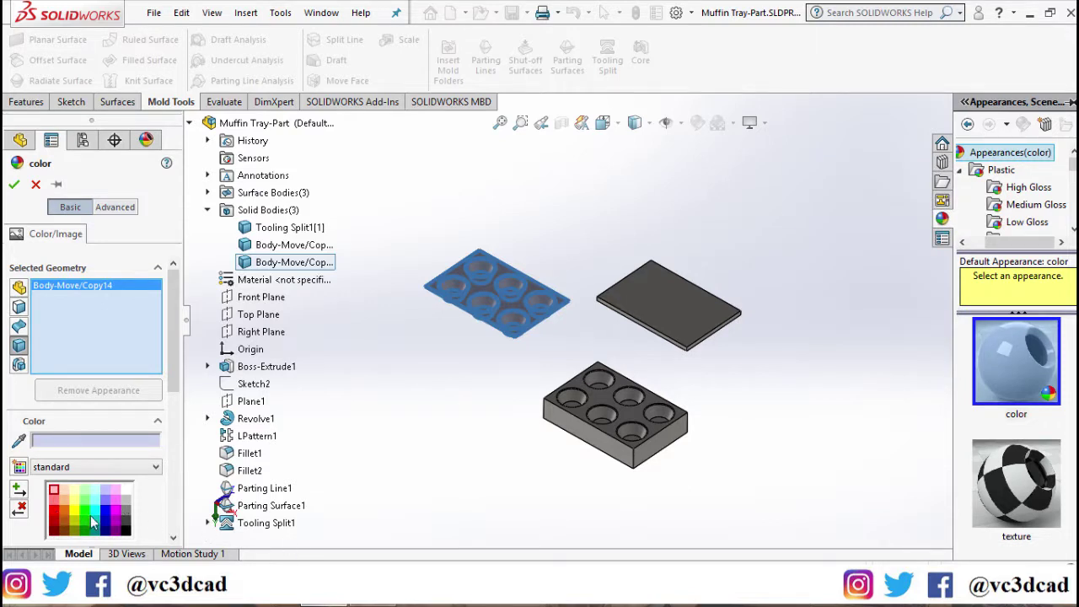
left_click(126, 511)
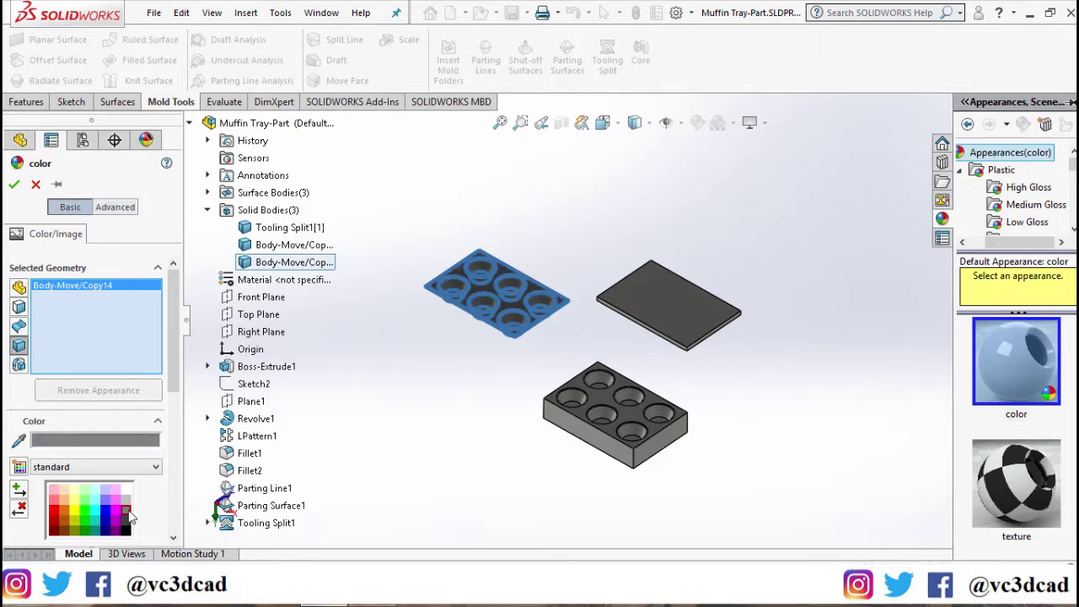
left_click(14, 184)
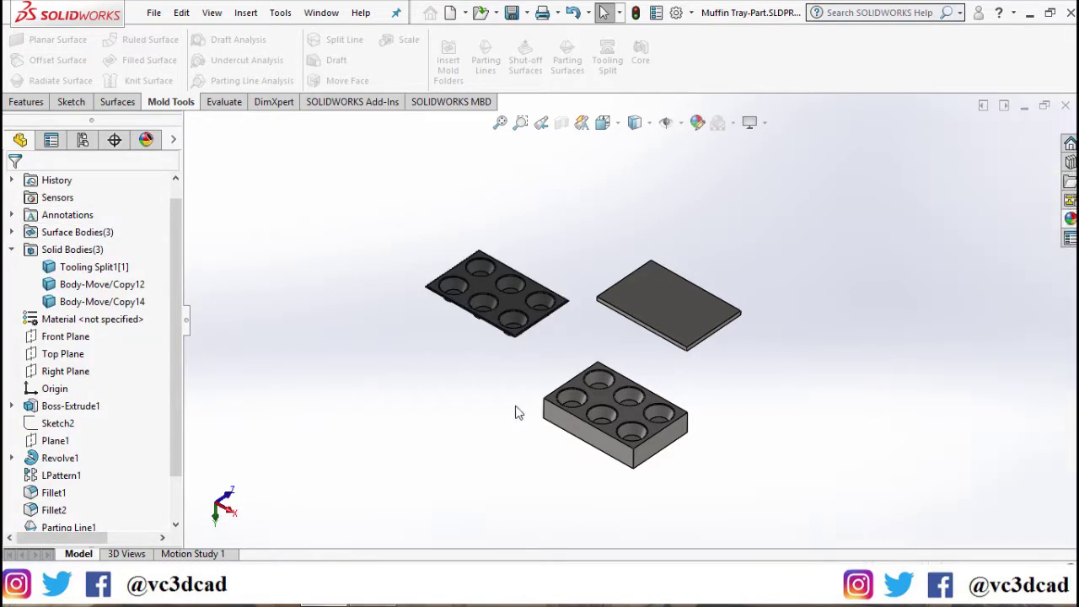
scroll(576, 329, "down", 4)
scroll(580, 322, "up", 4)
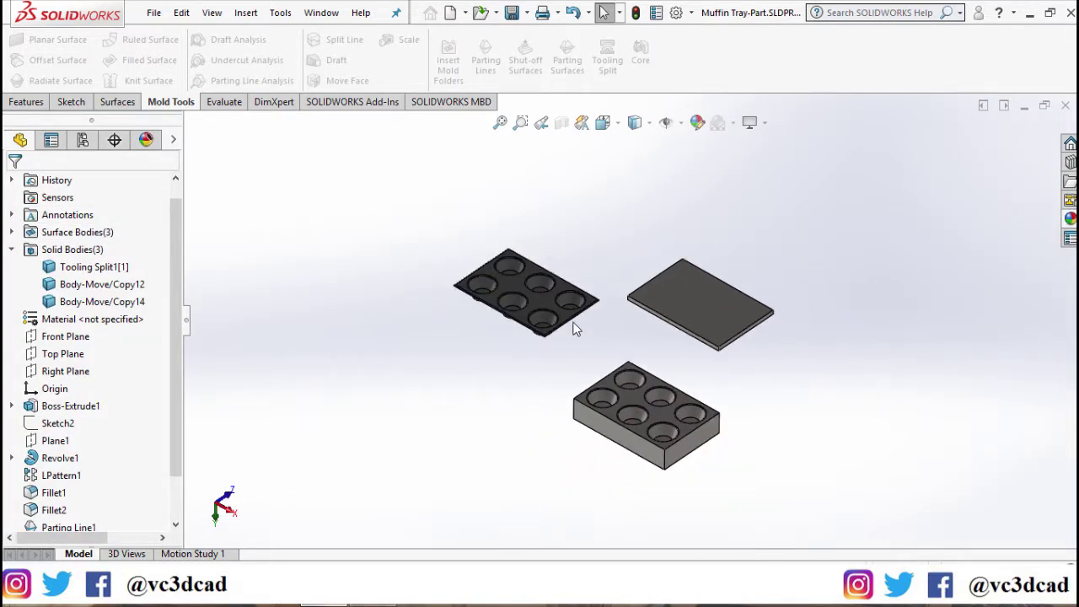
middle_click_drag(580, 322, 612, 341)
left_click(618, 127)
left_click(533, 356)
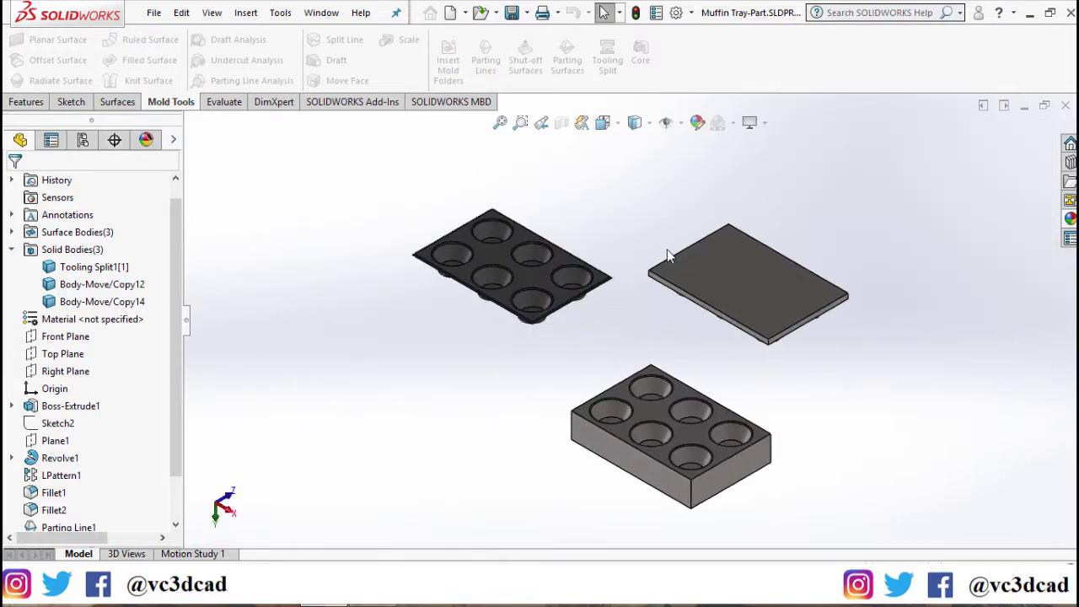